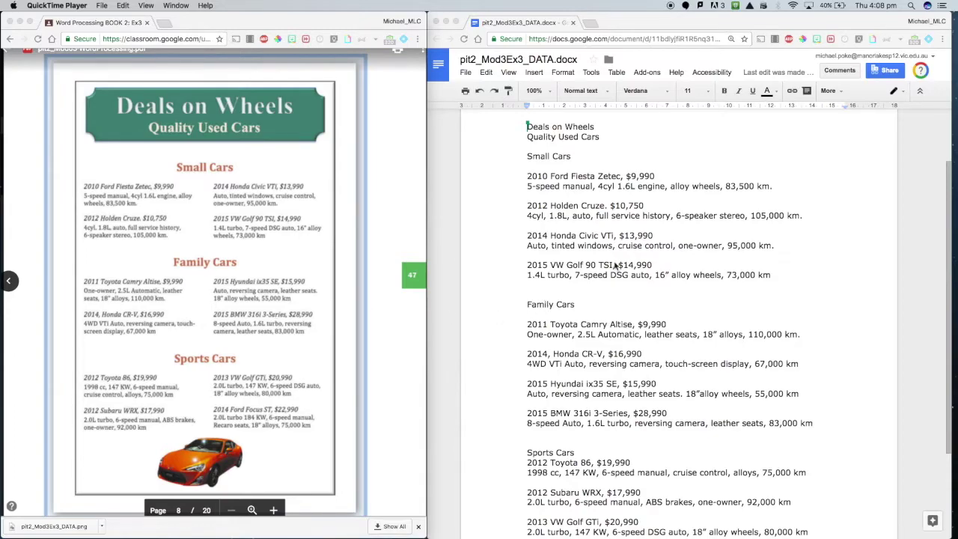
Delete the 'Deals on Wheels' and 'Quality Used Cars' title lines from the top
scroll(619, 260, "up", 1)
scroll(619, 260, "down", 3)
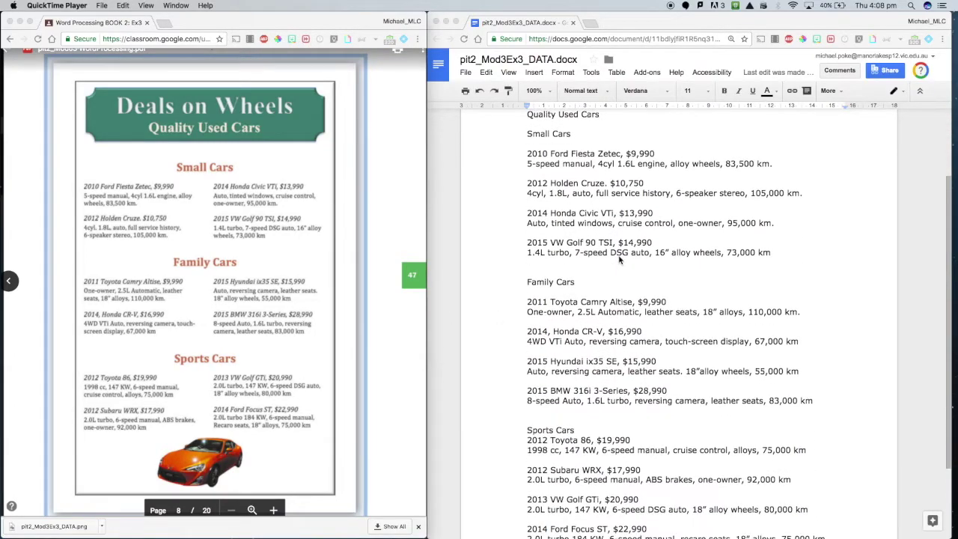
scroll(618, 260, "up", 4)
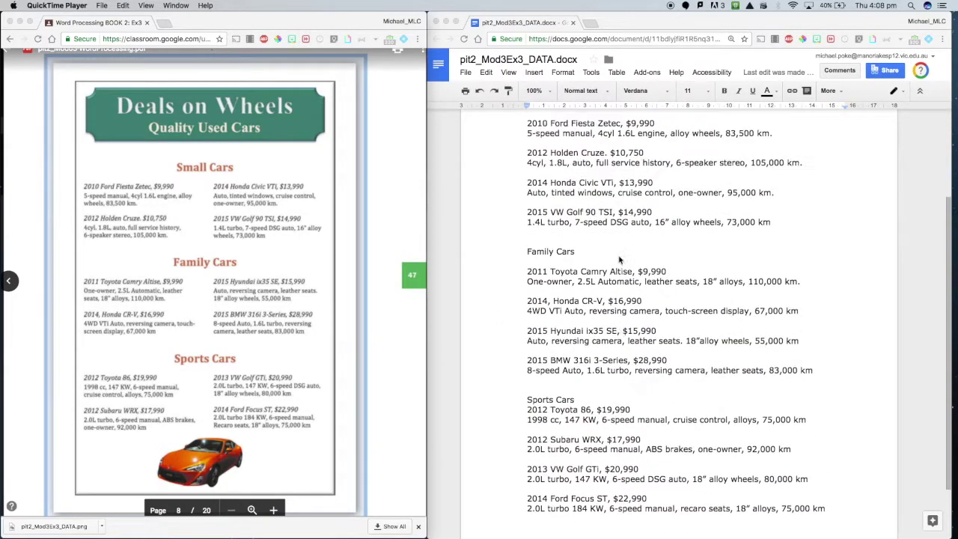
scroll(619, 260, "up", 2)
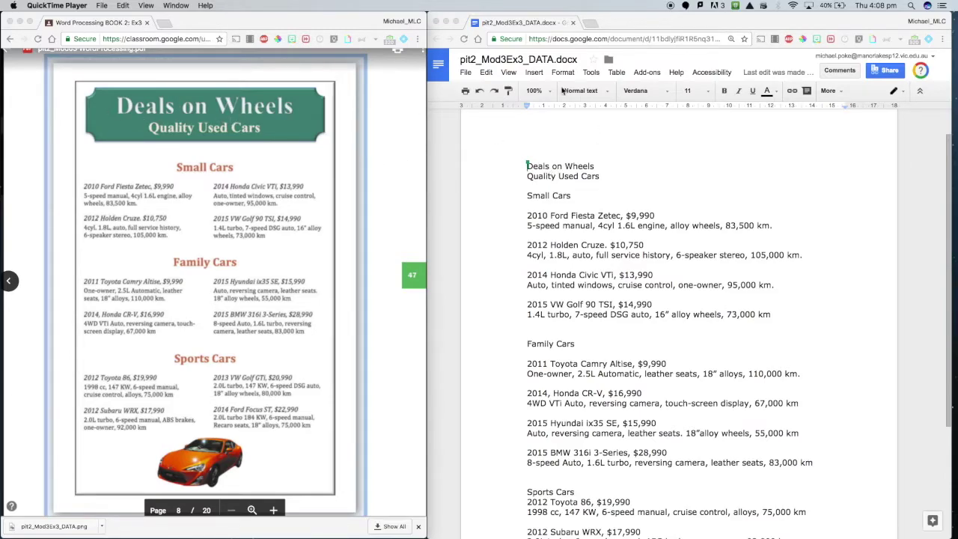
left_click(529, 166)
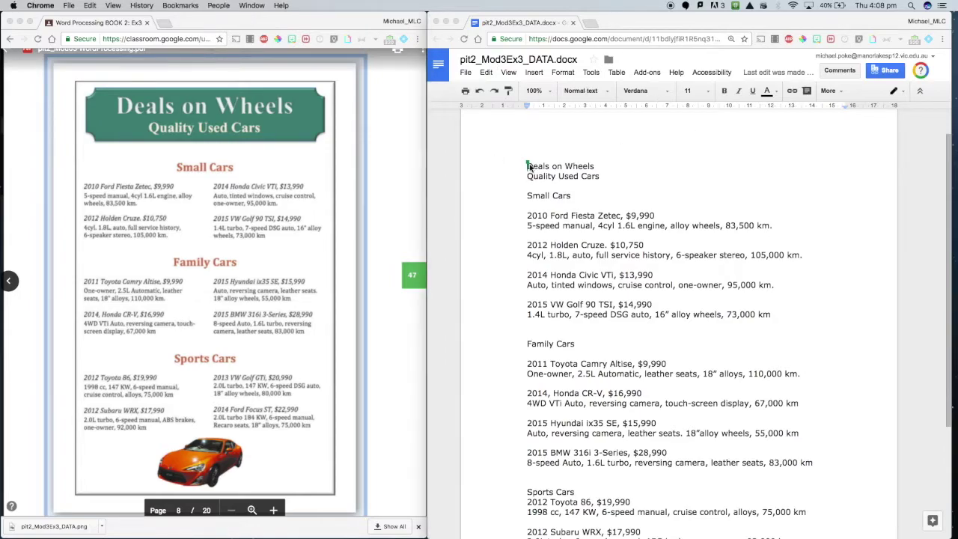
left_click_drag(529, 167, 600, 174)
key("super+c")
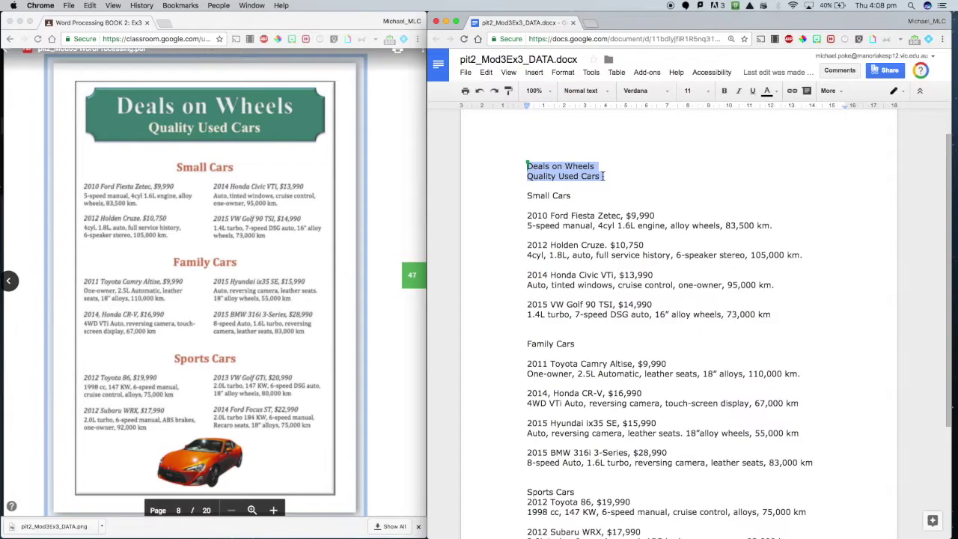
key("BackSpace")
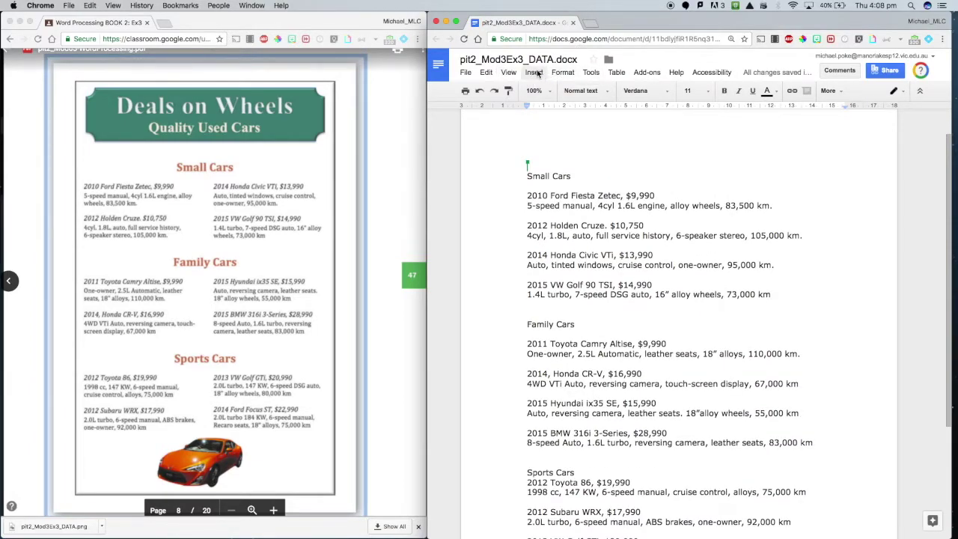
Insert a new blank drawing into the document
left_click(534, 73)
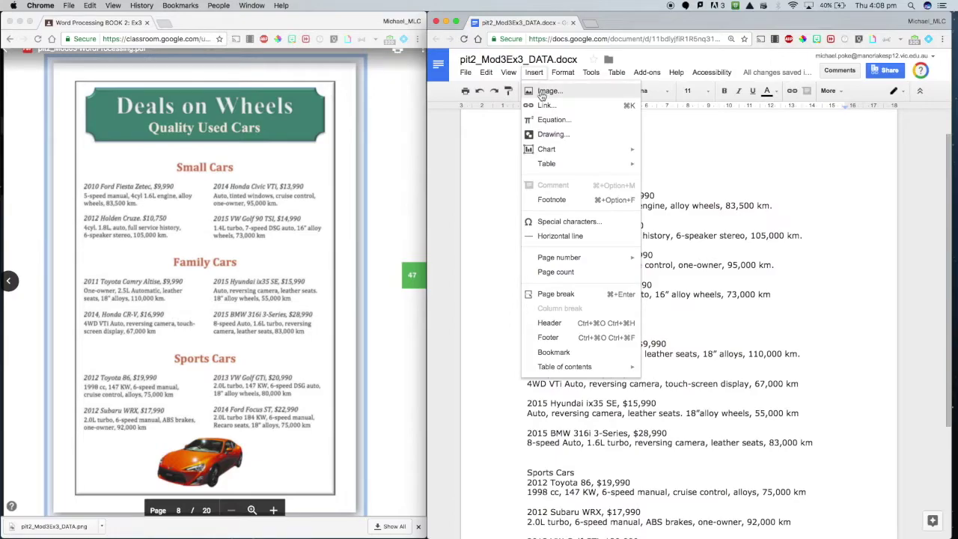
left_click(553, 134)
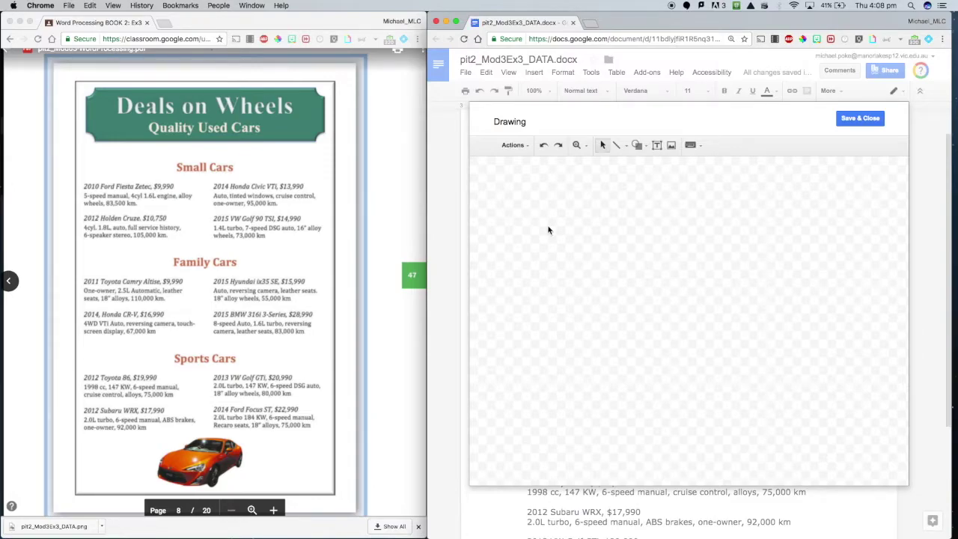
left_click(637, 145)
Draw a wide plaque-shaped banner across the canvas and fill it Dark cyan 1
mouse_move(658, 163)
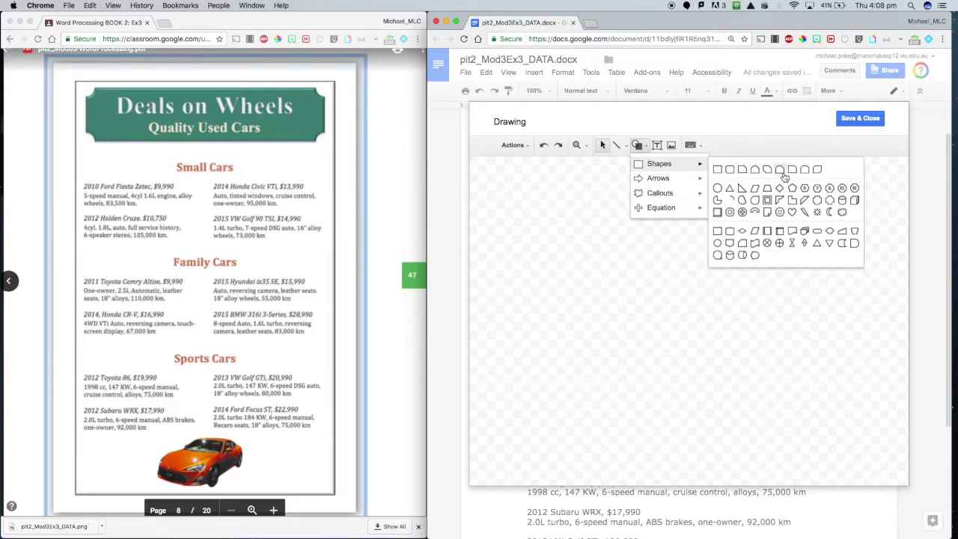
left_click(832, 202)
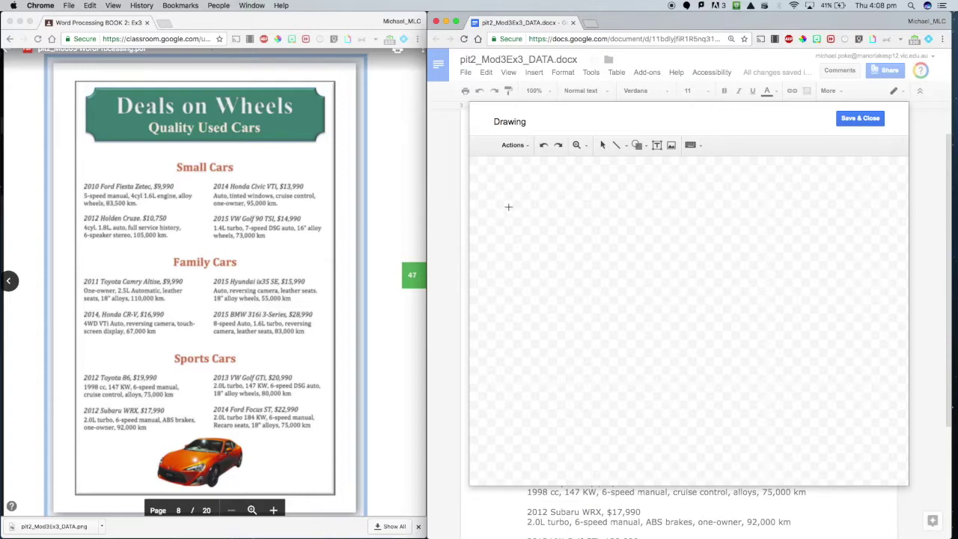
mouse_move(485, 217)
left_mouse_down()
mouse_move(650, 271)
mouse_move(843, 283)
mouse_move(883, 300)
mouse_move(888, 288)
mouse_move(883, 295)
left_mouse_up()
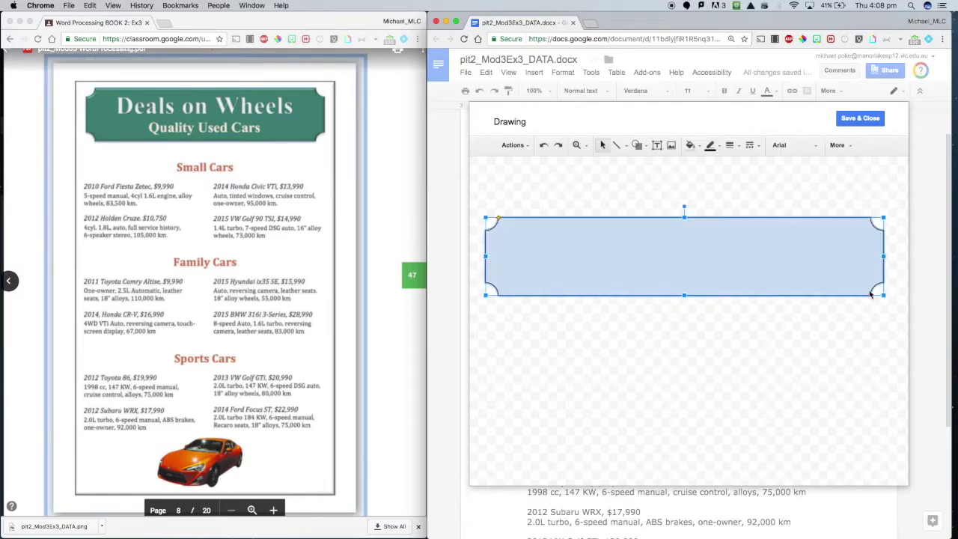
left_click(690, 145)
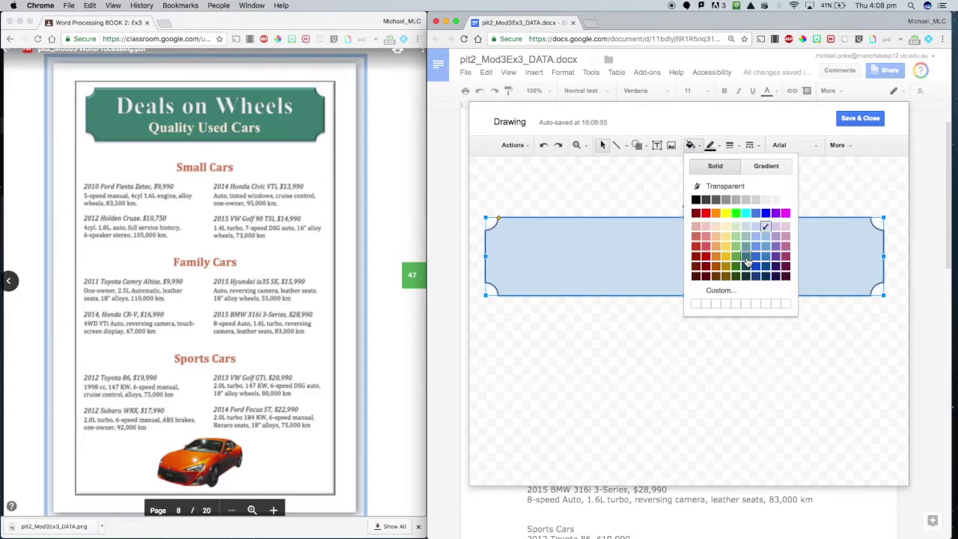
left_click(746, 259)
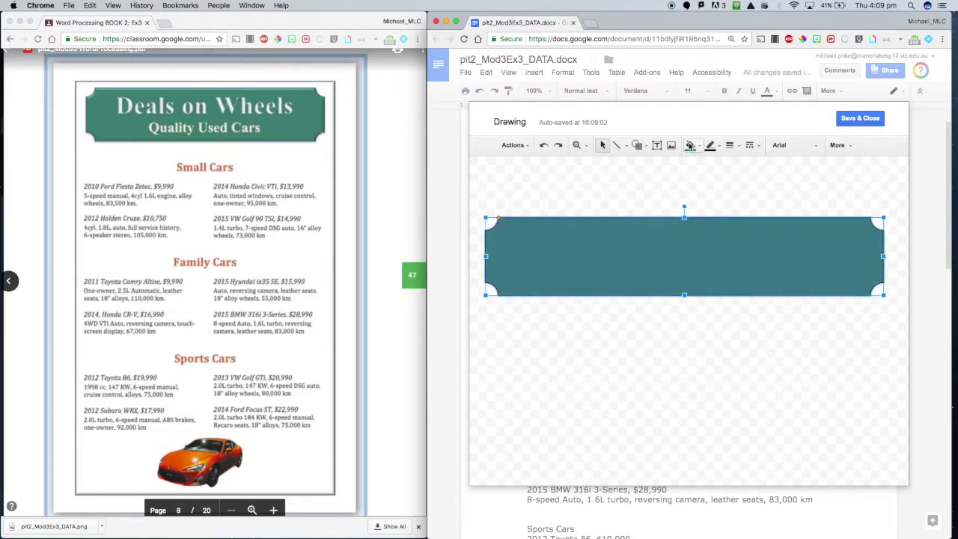
Paste the two title lines into the banner and colour them white
right_click(644, 237)
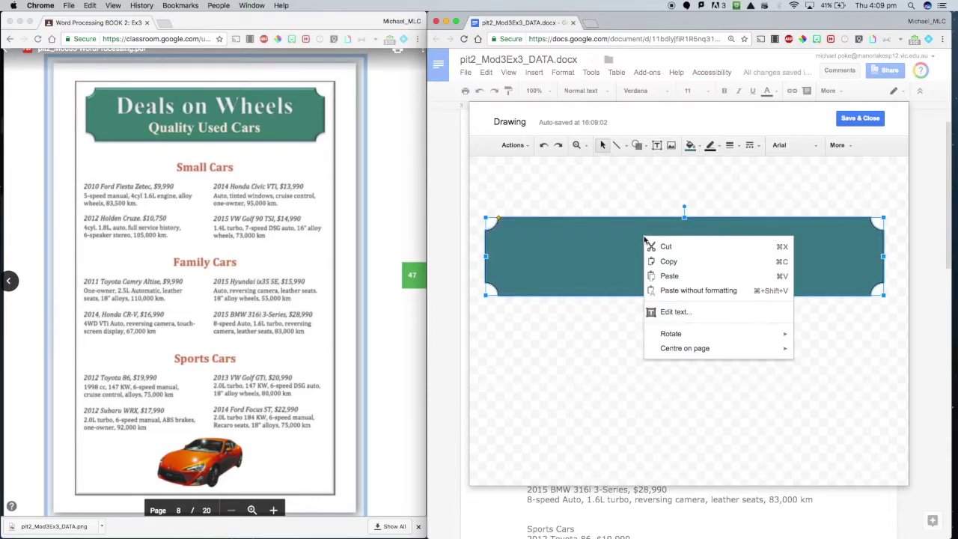
left_click(669, 312)
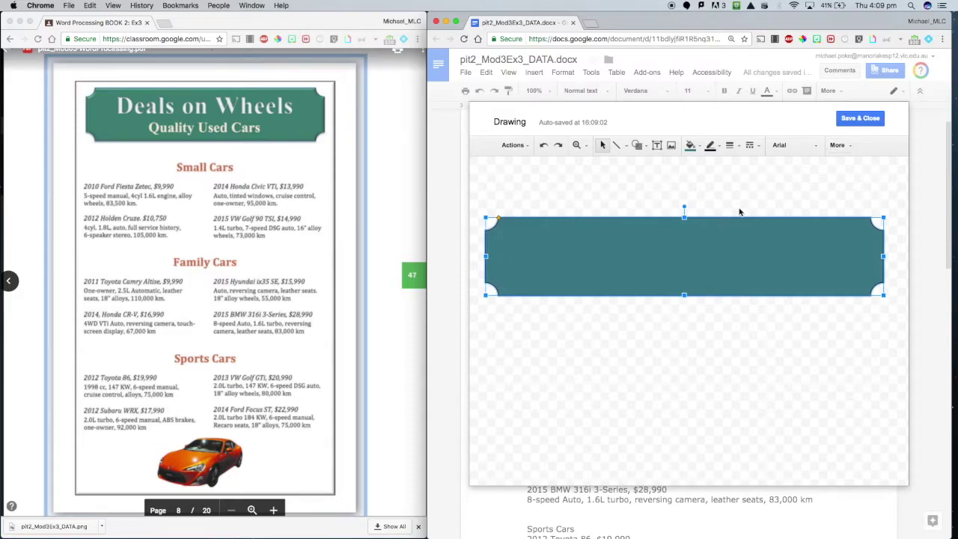
key("super+v")
key("BackSpace")
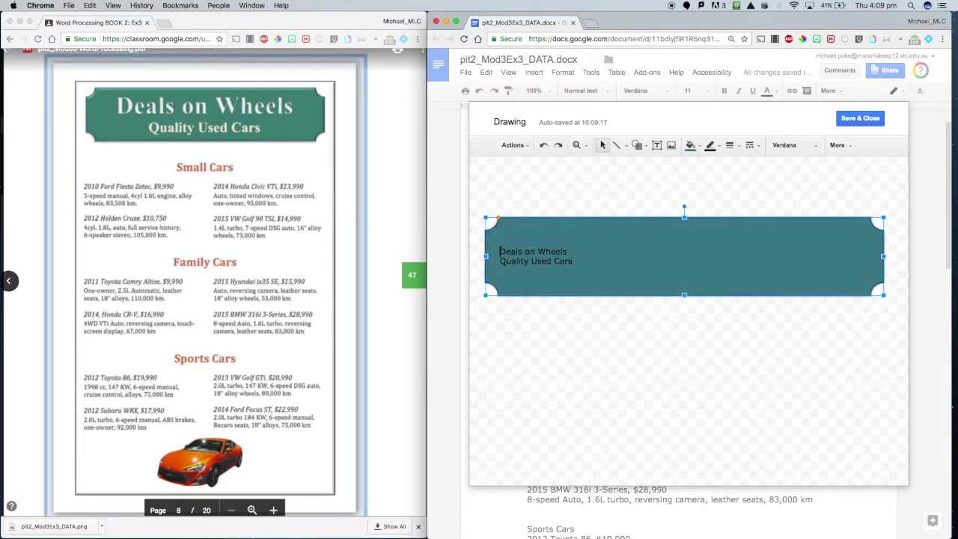
key("super+a")
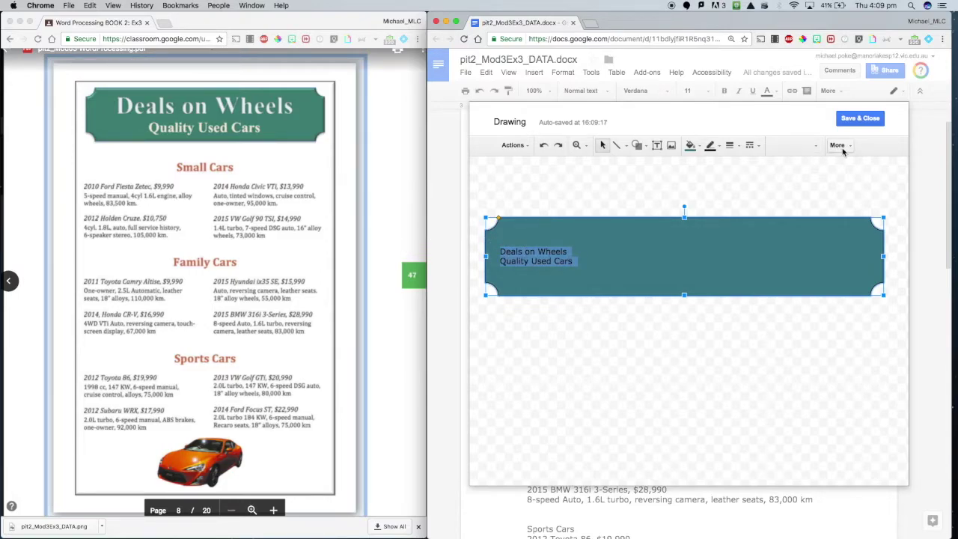
left_click(841, 148)
left_click(676, 168)
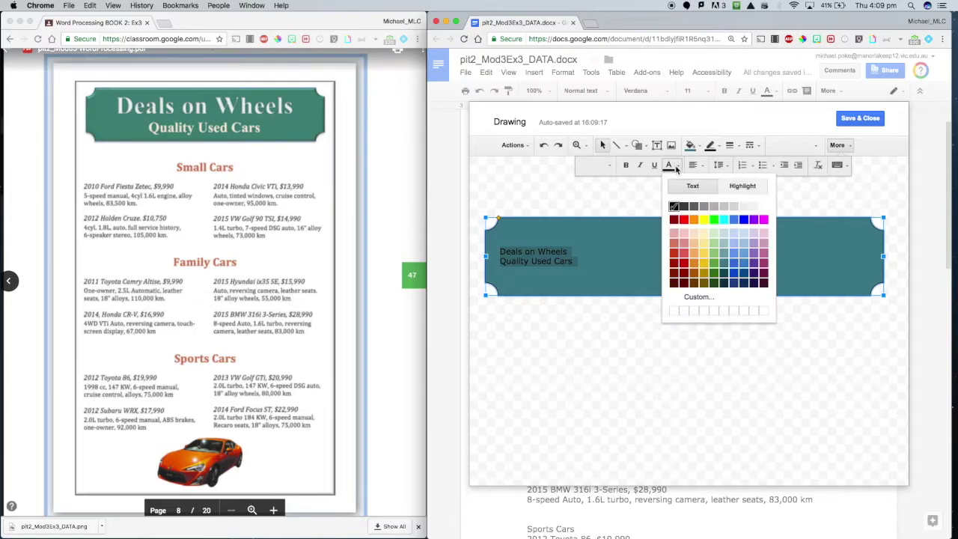
left_click(762, 207)
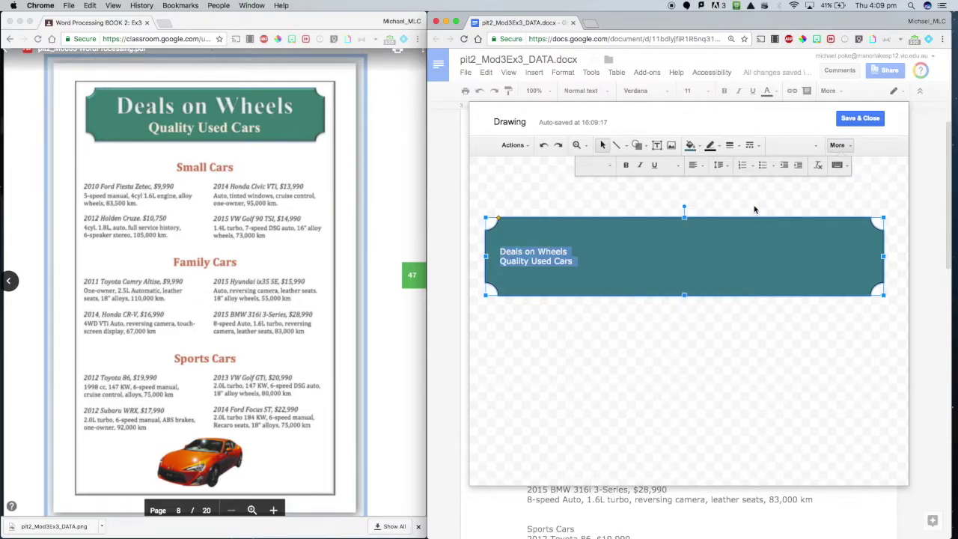
Recolour the 'Quality Used Cars' subtitle line pale yellow
left_click(578, 253)
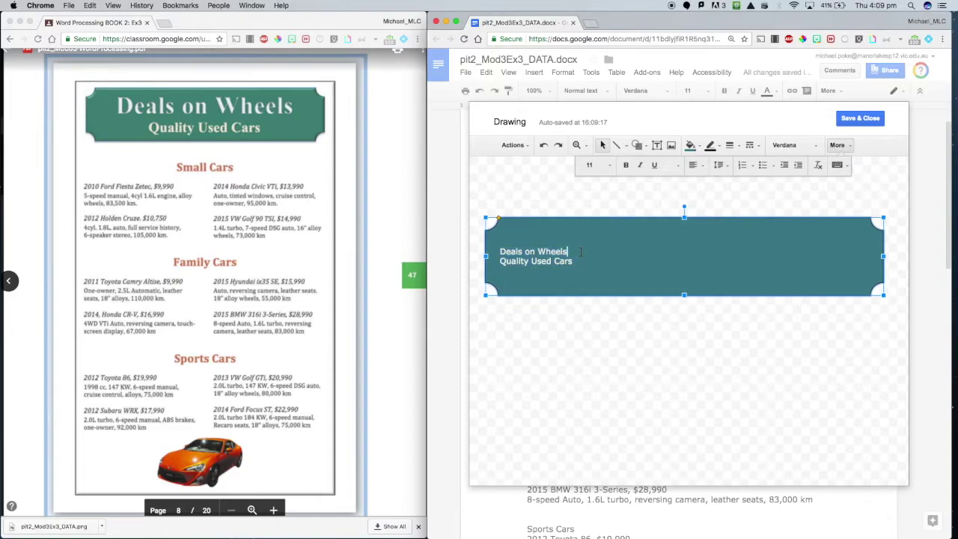
double_click(503, 261)
triple_click(503, 261)
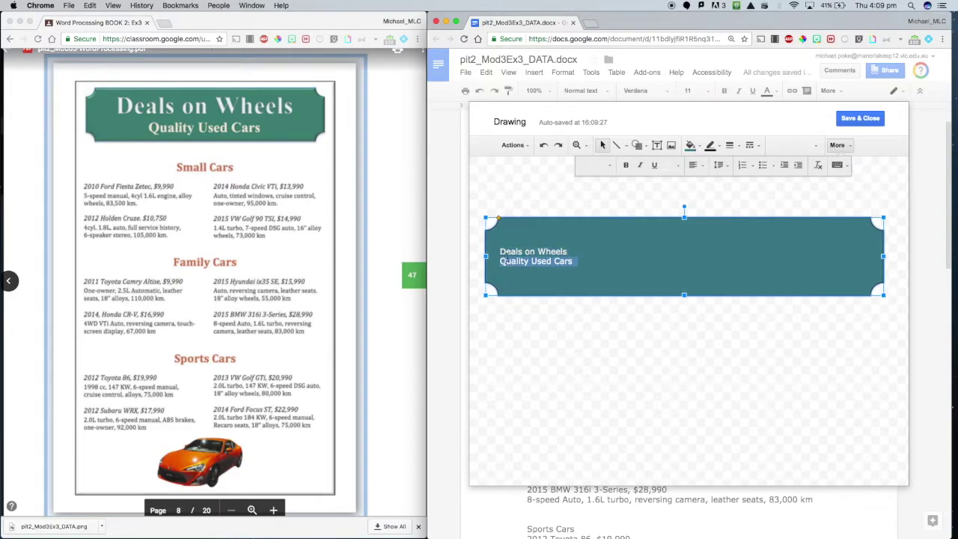
left_click(675, 166)
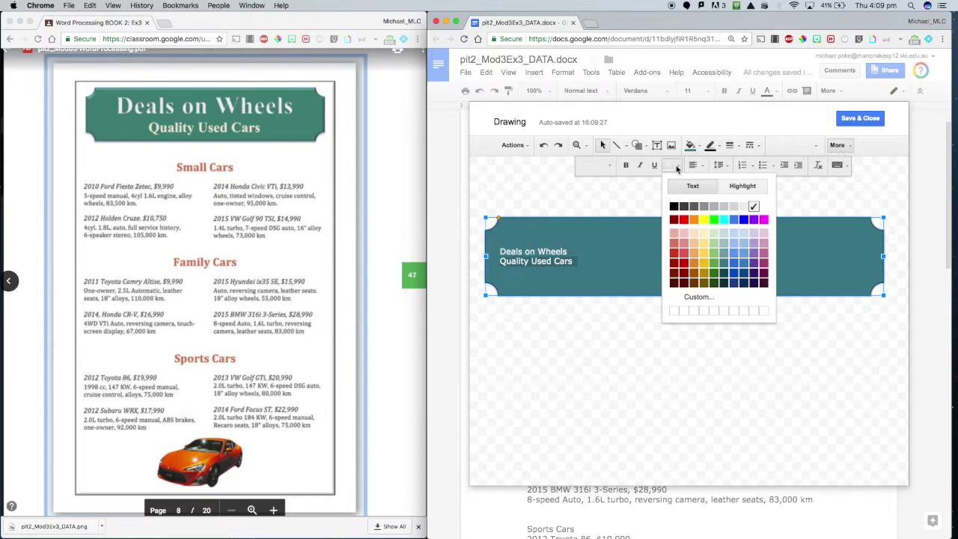
left_click(695, 233)
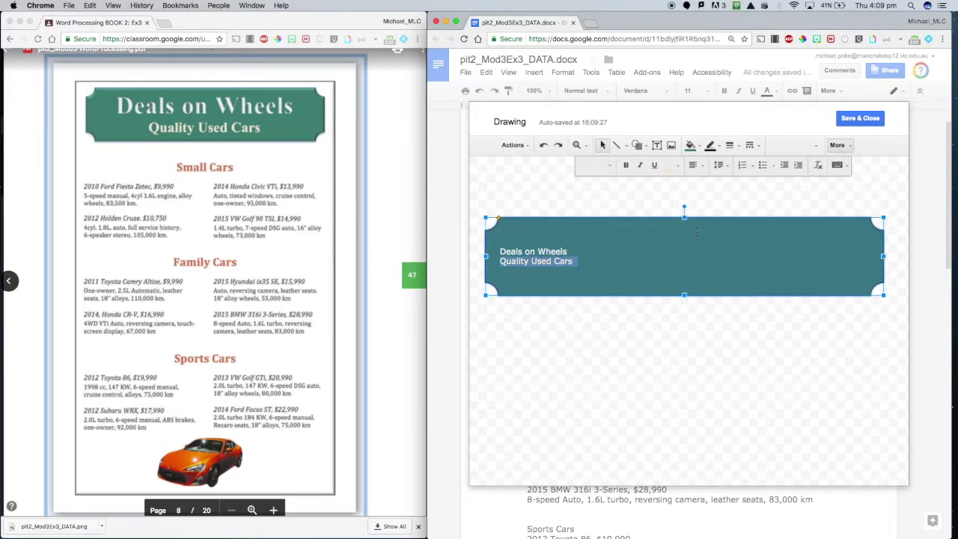
left_click(651, 247)
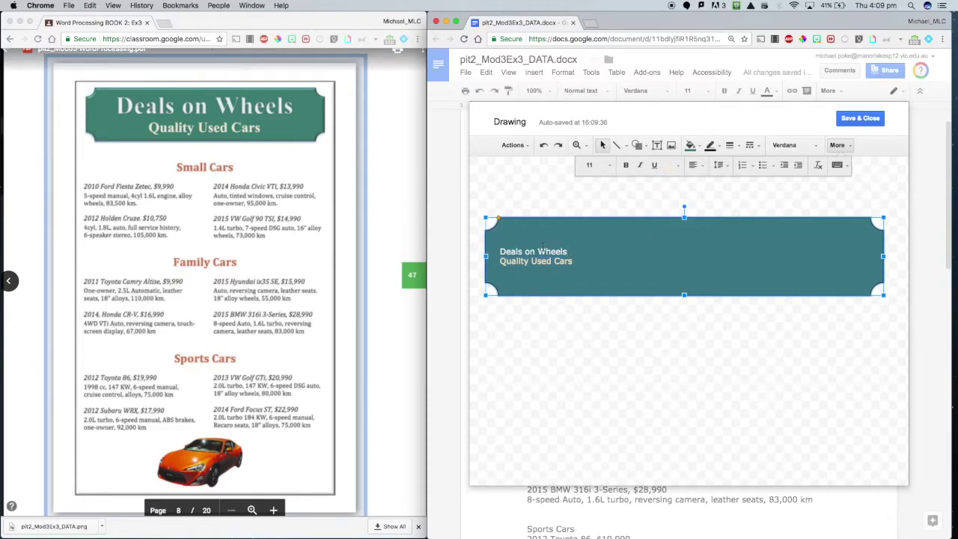
Centre-align both lines of the banner text
left_click_drag(524, 251, 566, 265)
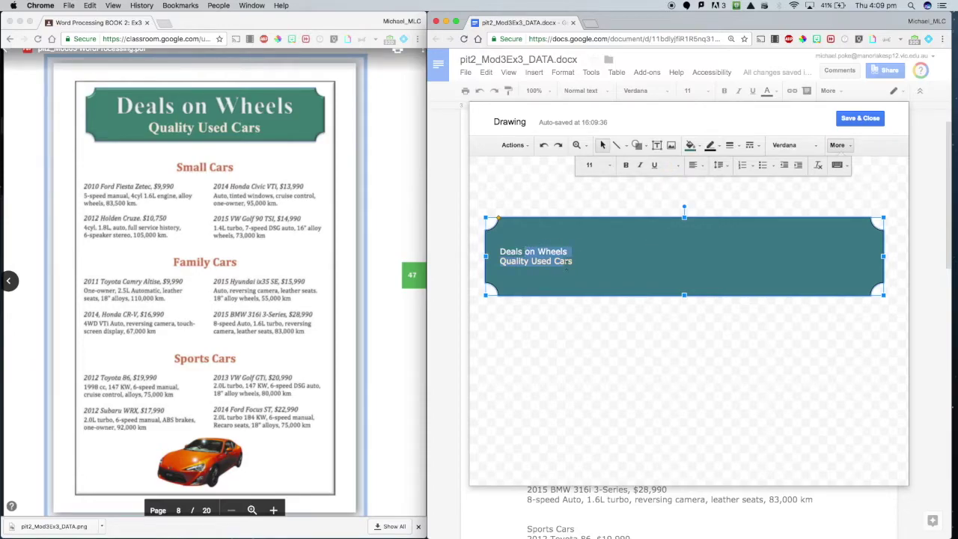
key("ctrl+a")
left_click(694, 165)
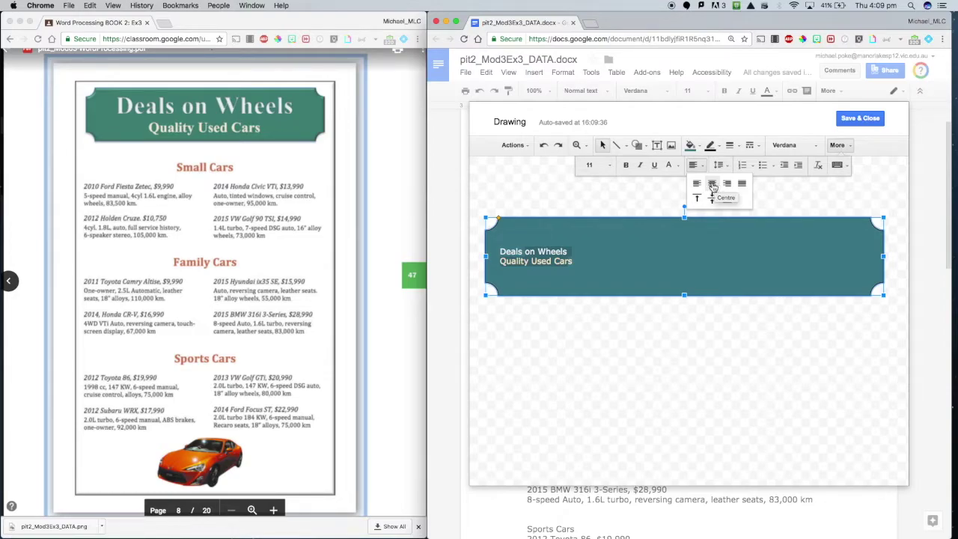
left_click(712, 185)
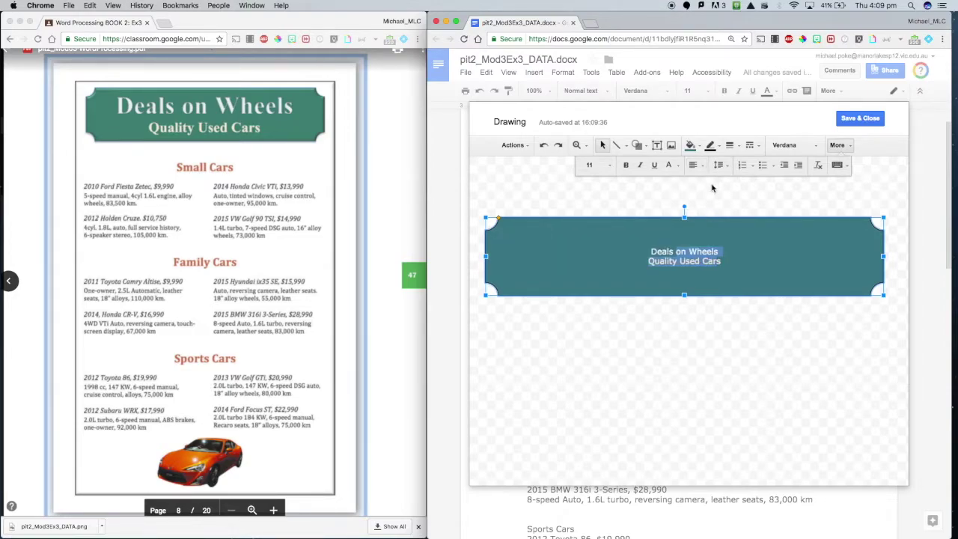
left_click(650, 245)
Set both banner text lines in the Cambria font
left_click_drag(651, 251, 722, 262)
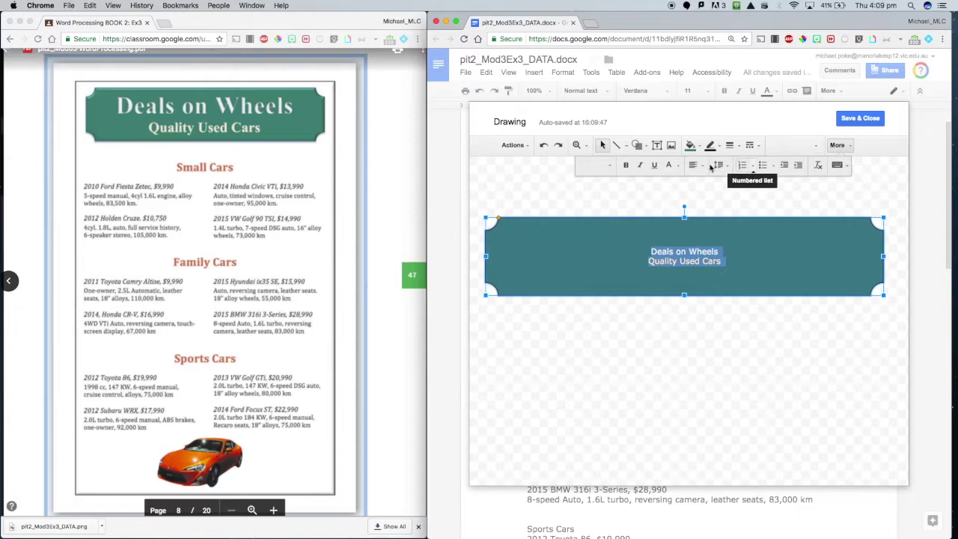
left_click(794, 145)
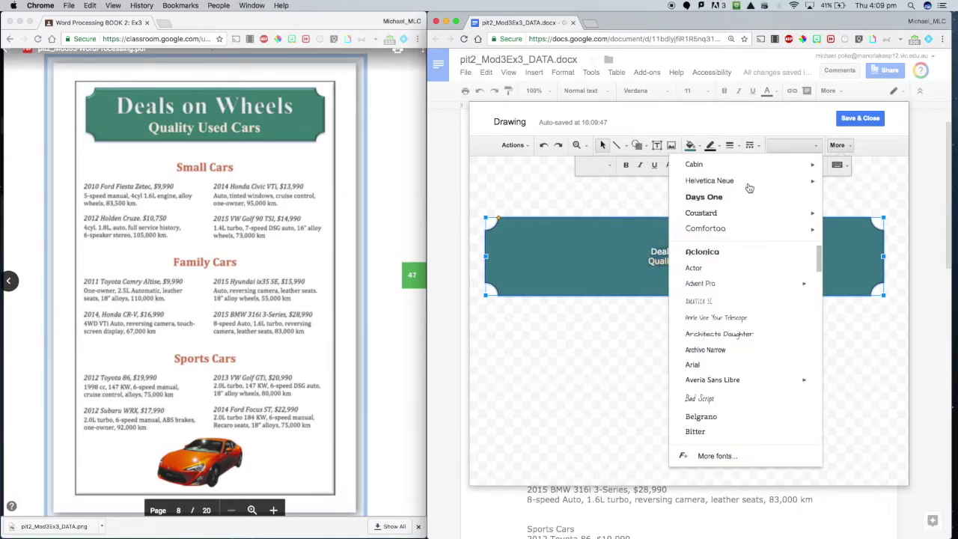
scroll(719, 308, "down", 1)
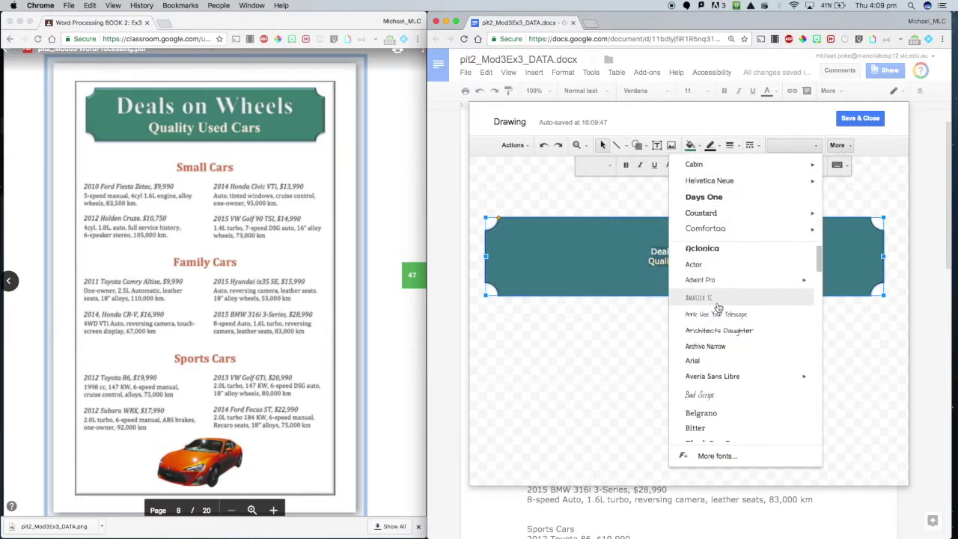
scroll(718, 308, "down", 8)
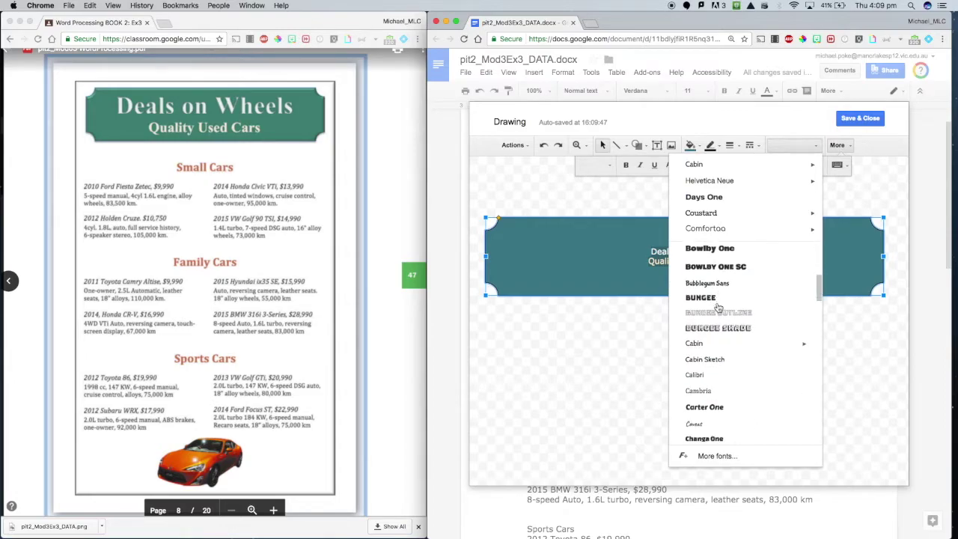
scroll(719, 306, "down", 3)
left_click(711, 298)
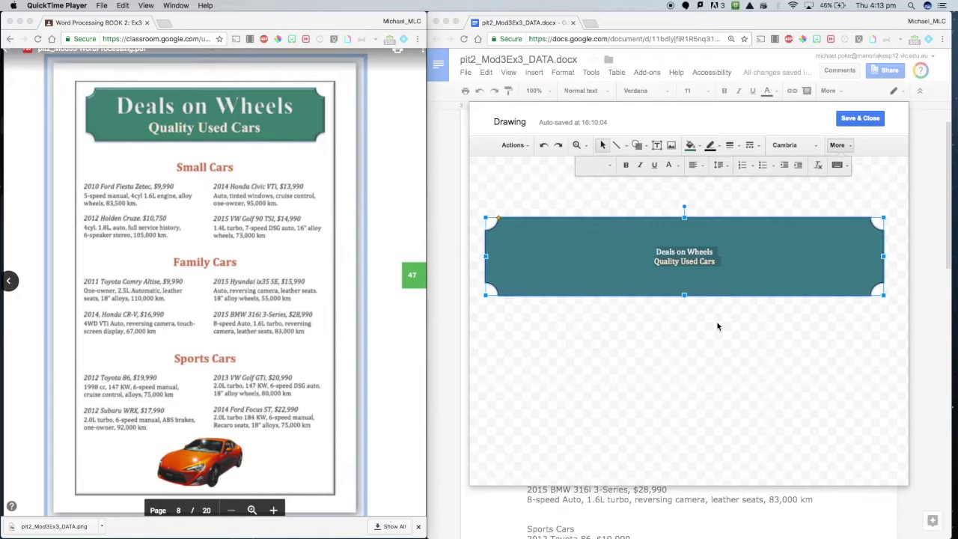
Set the 'Deals on Wheels' title to font size 48
left_click(695, 257)
left_click(731, 254)
left_click_drag(720, 262, 657, 250)
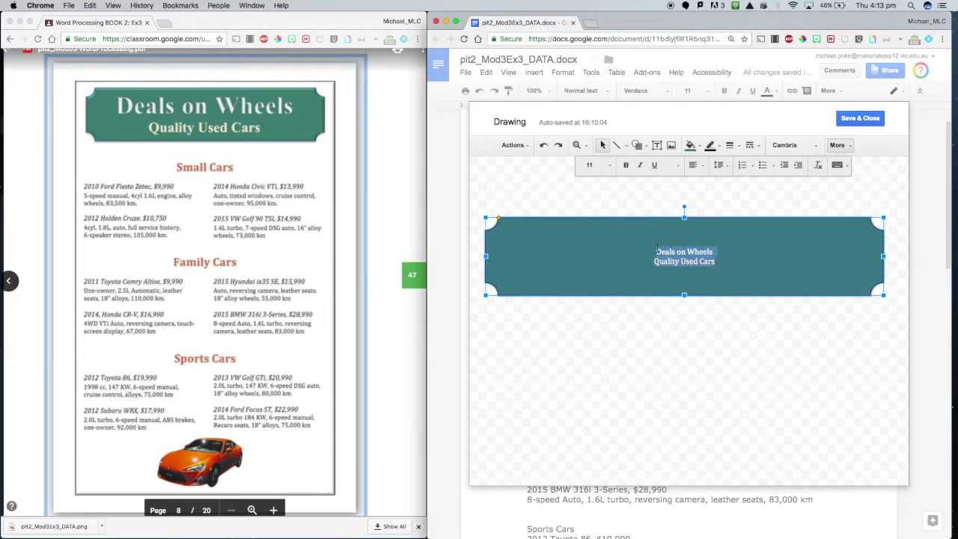
triple_click(666, 252)
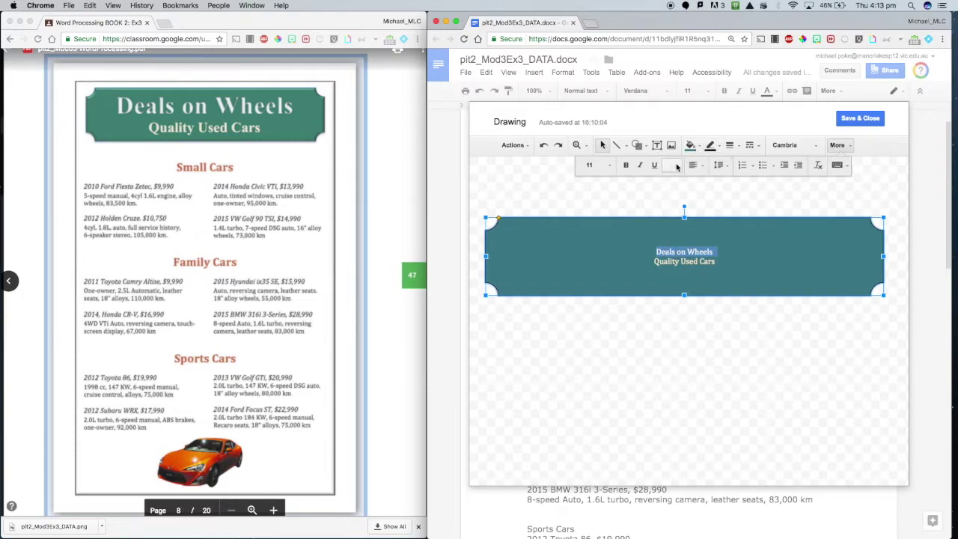
left_click(609, 165)
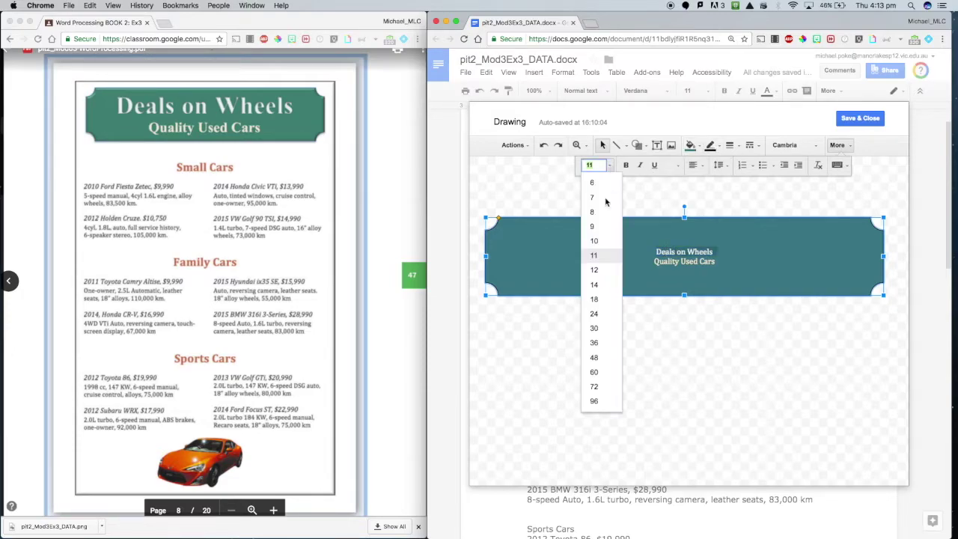
left_click(596, 387)
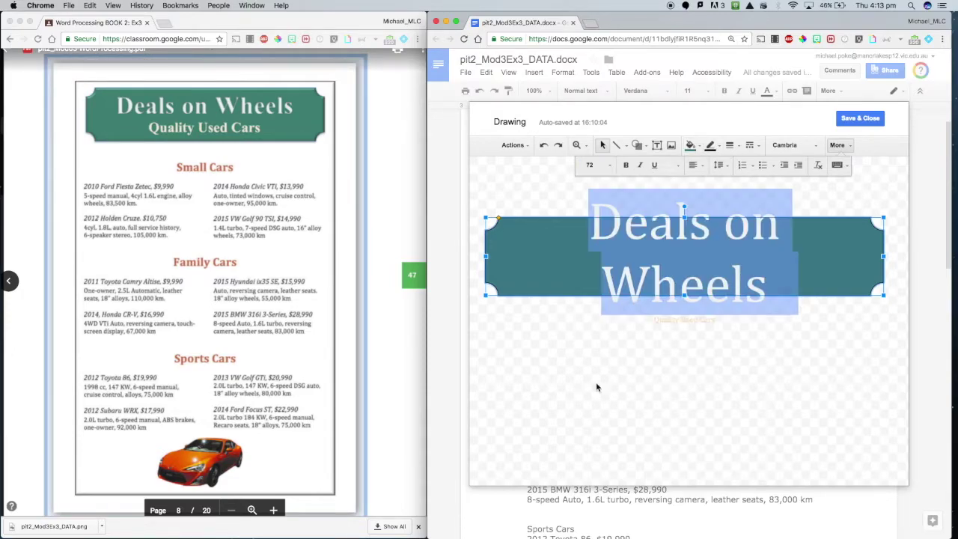
left_click(613, 241)
triple_click(613, 242)
left_click(610, 166)
left_click(600, 372)
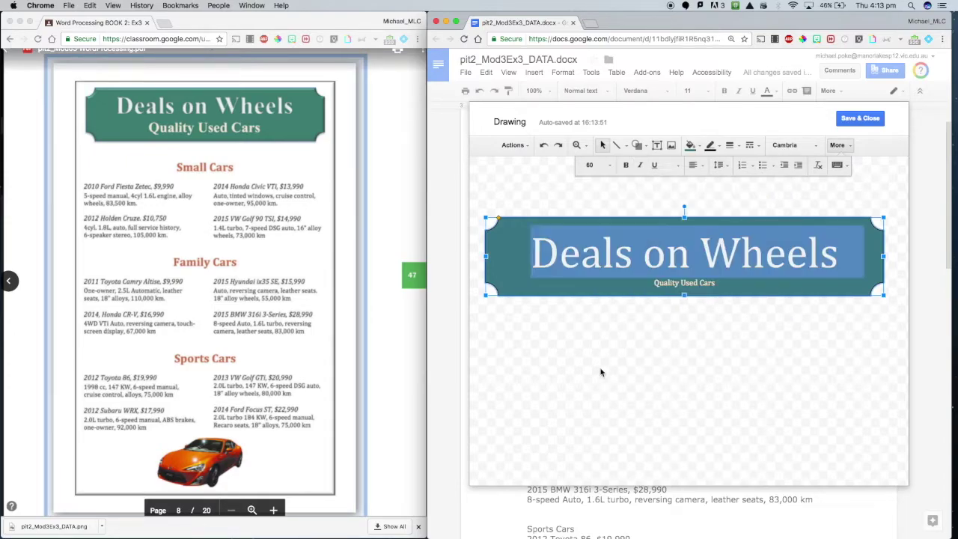
left_click(611, 168)
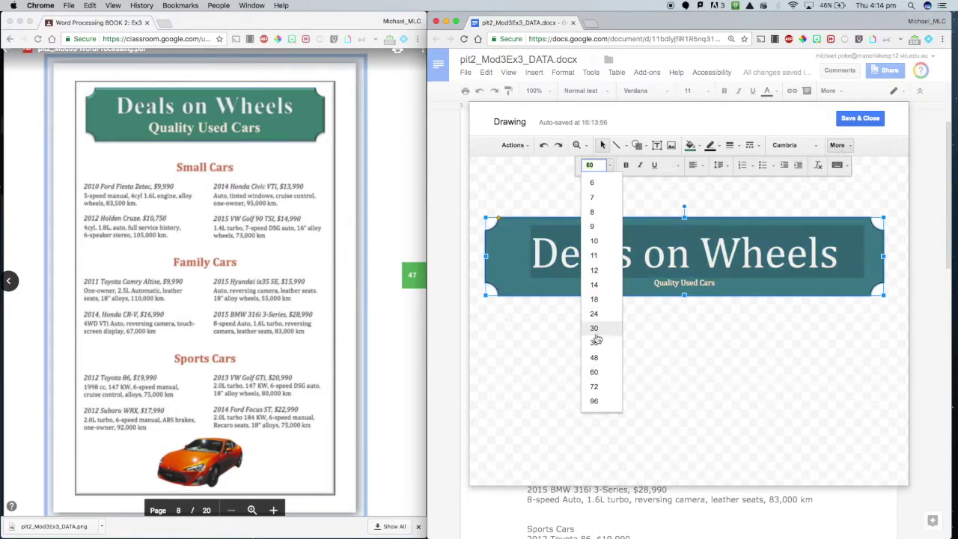
left_click(595, 358)
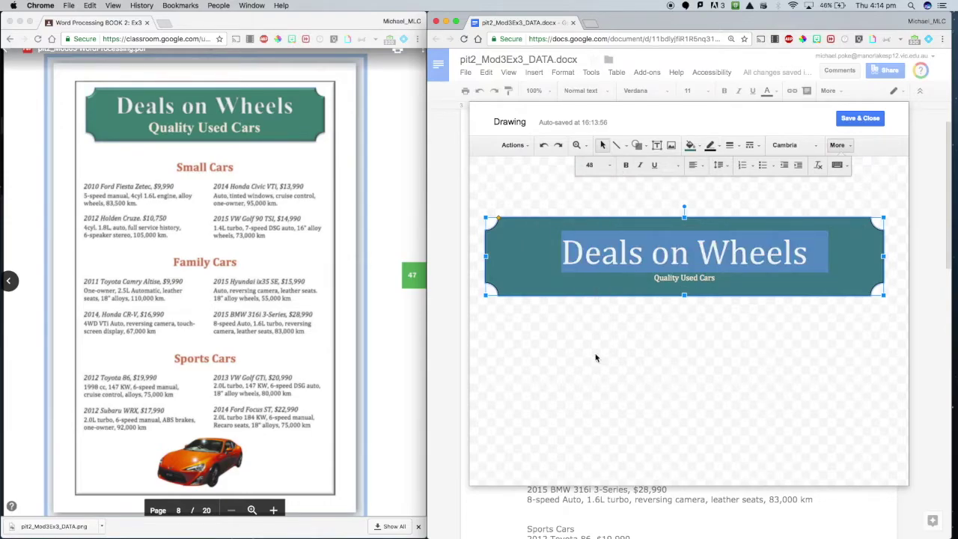
Set the 'Quality Used Cars' subtitle to font size 24
triple_click(676, 278)
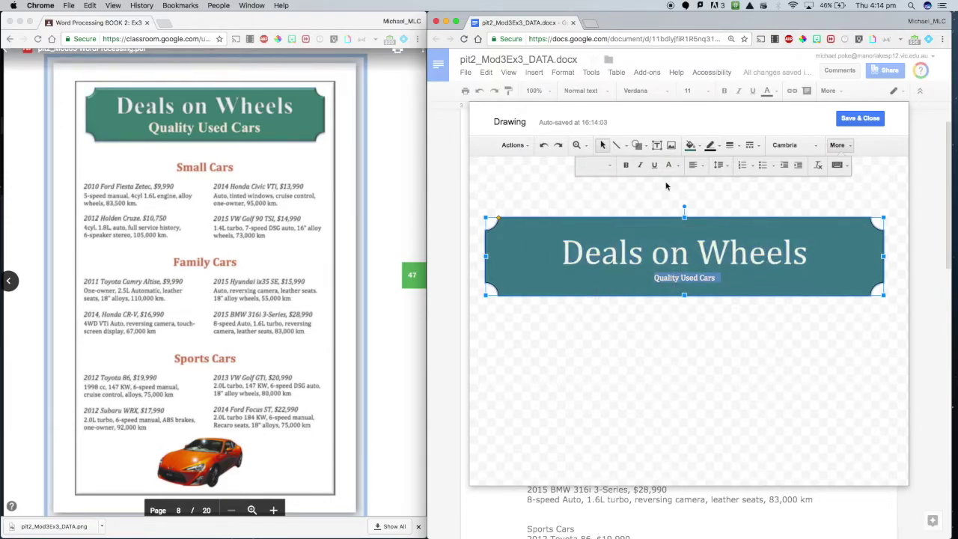
left_click(610, 166)
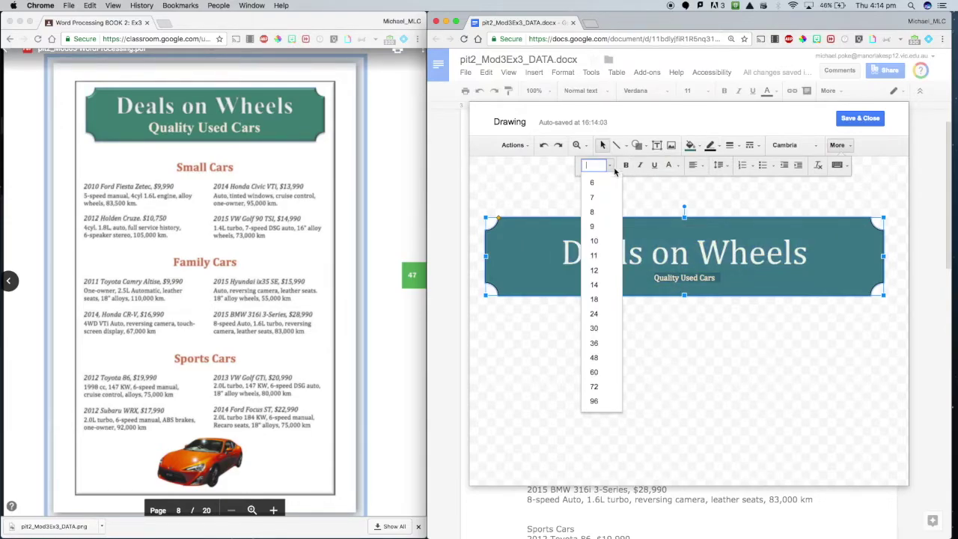
left_click(595, 314)
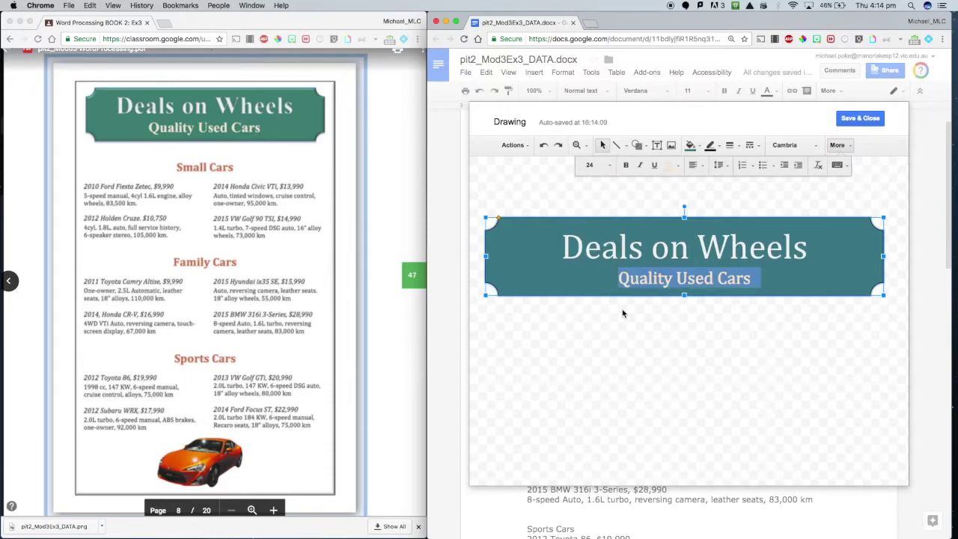
left_click(623, 313)
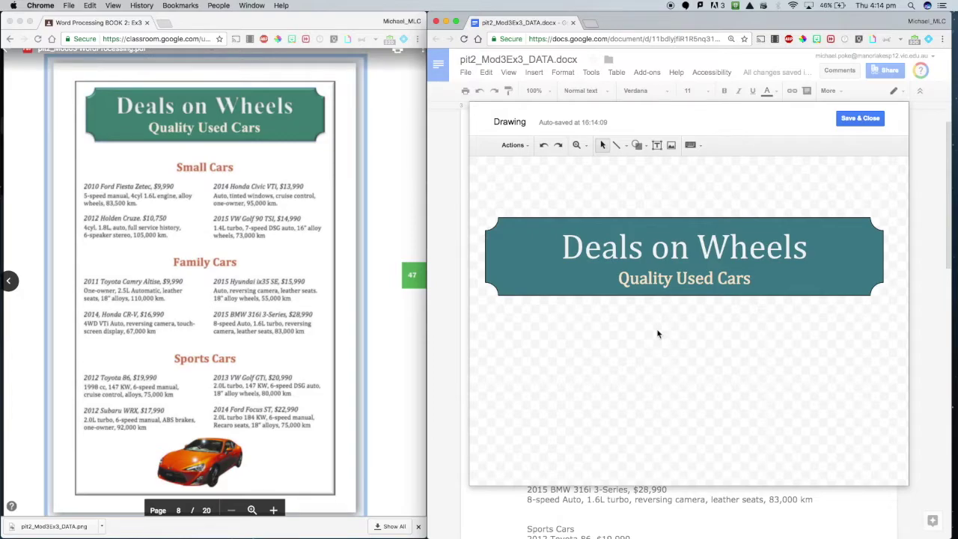
Save the banner drawing into the document and add a blank line before Small Cars
left_click(868, 120)
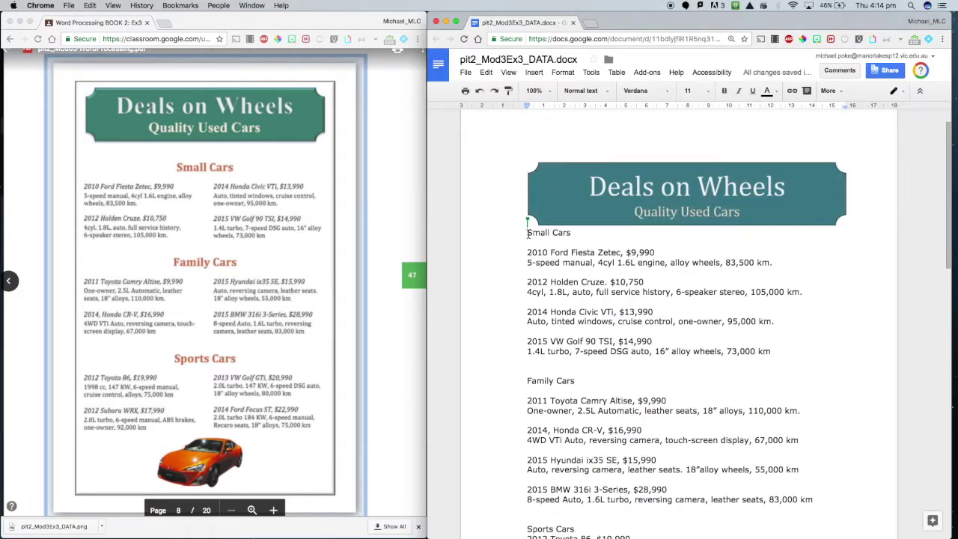
key("Return")
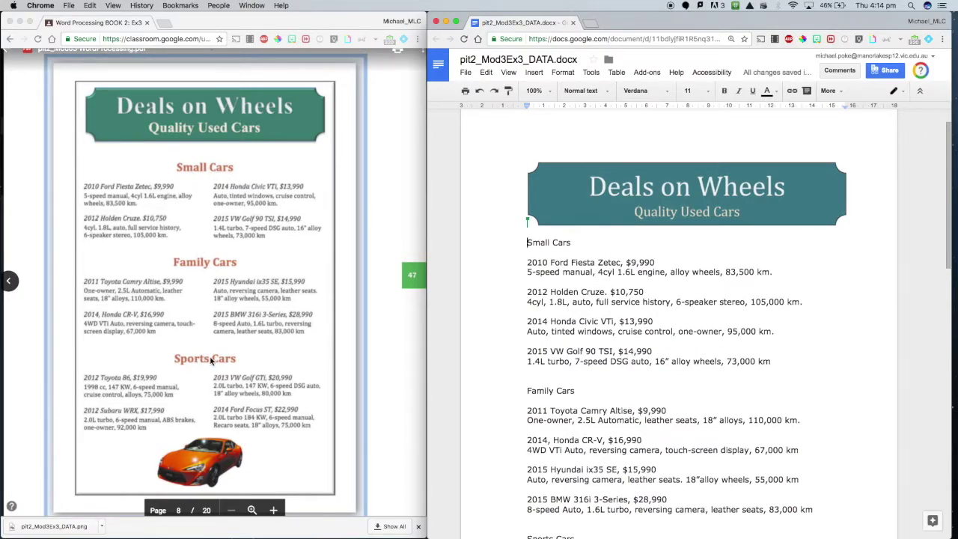
Set the Small Cars heading to font size 16
triple_click(535, 243)
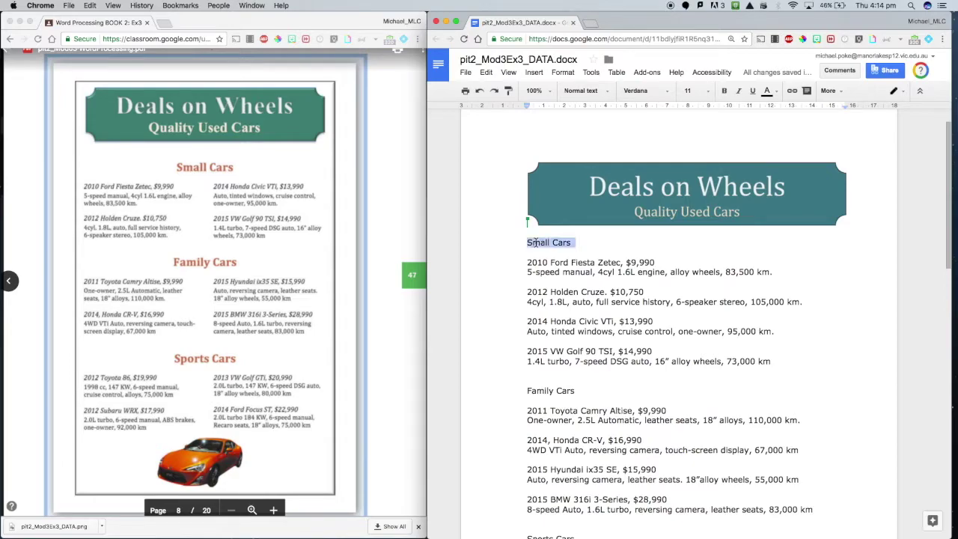
left_click(707, 91)
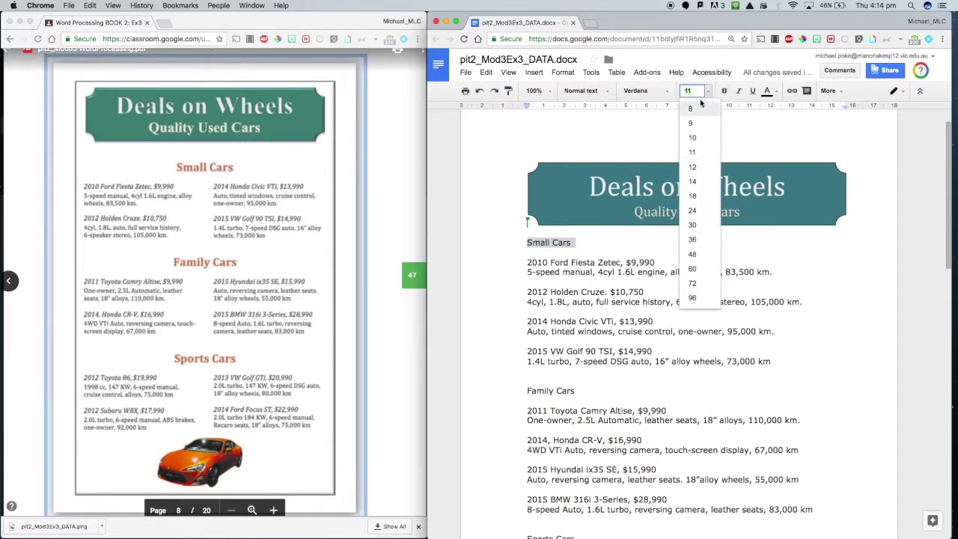
type("1")
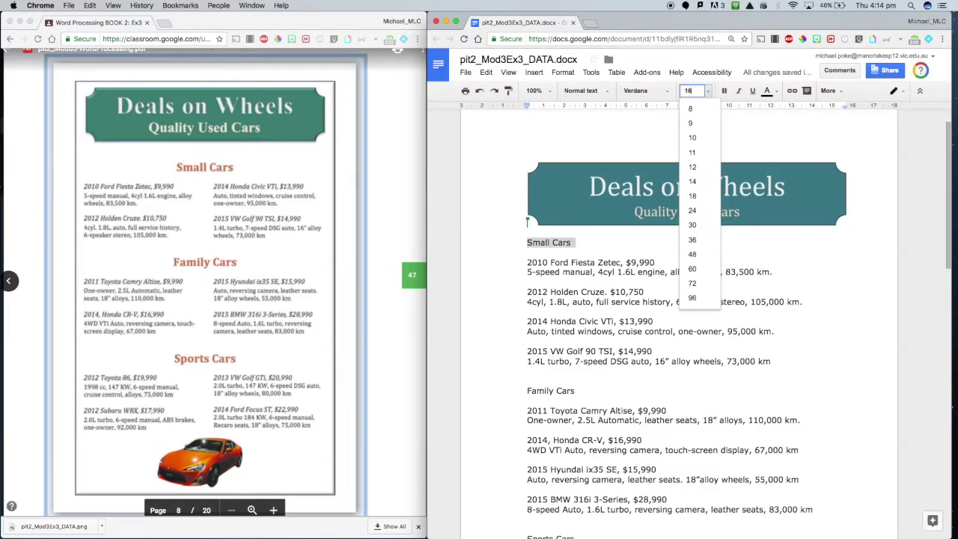
type("6")
key("Return")
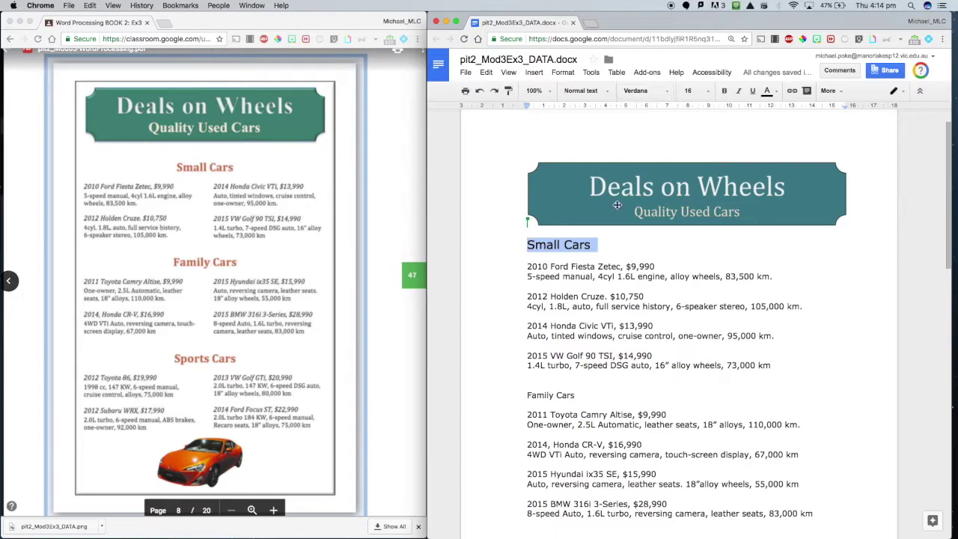
Apply the Cambria font to all the document text
key("super+a")
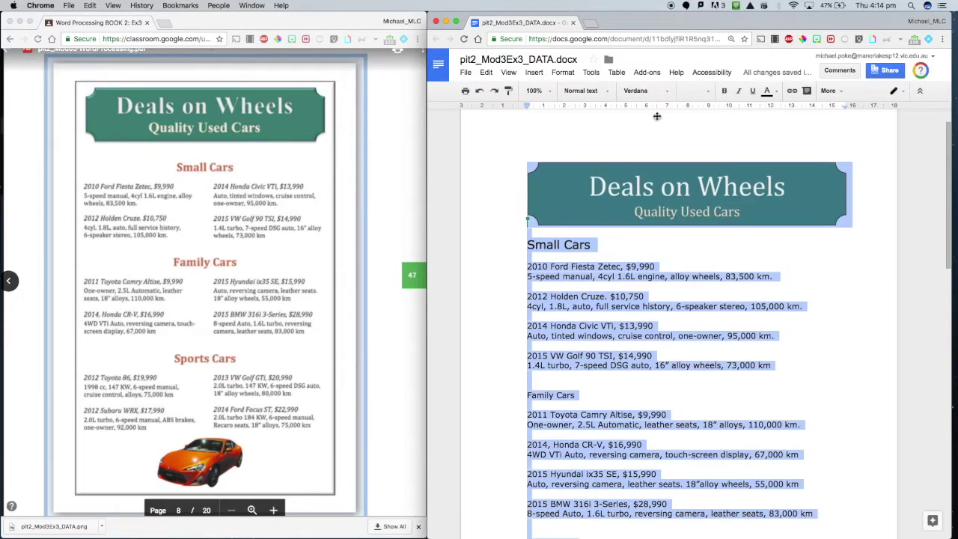
left_click(661, 91)
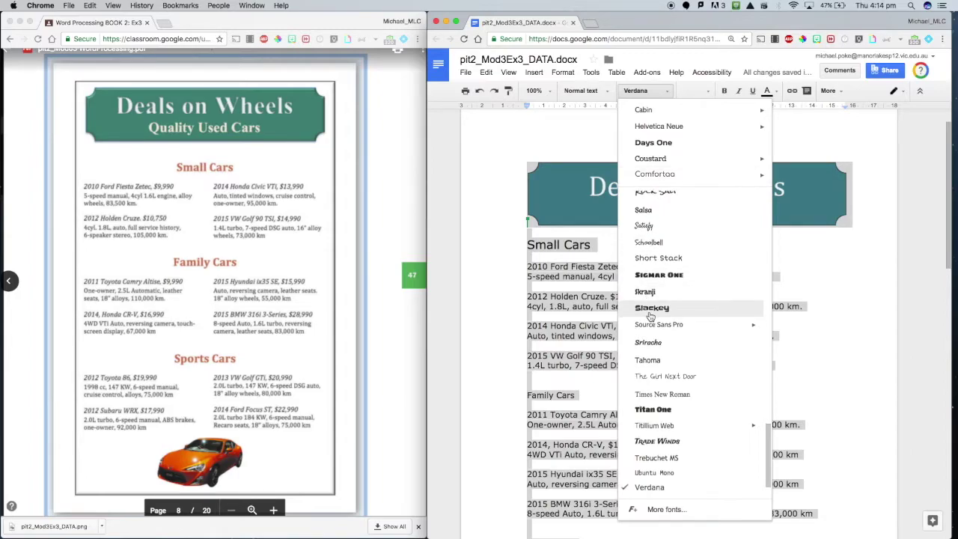
scroll(648, 299, "down", 1)
scroll(650, 318, "up", 6)
scroll(650, 318, "up", 8)
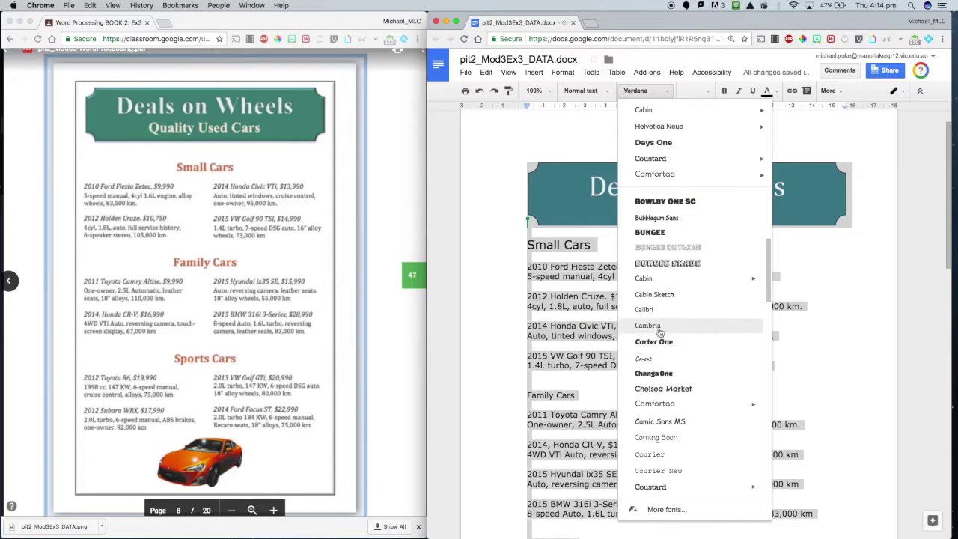
left_click(648, 326)
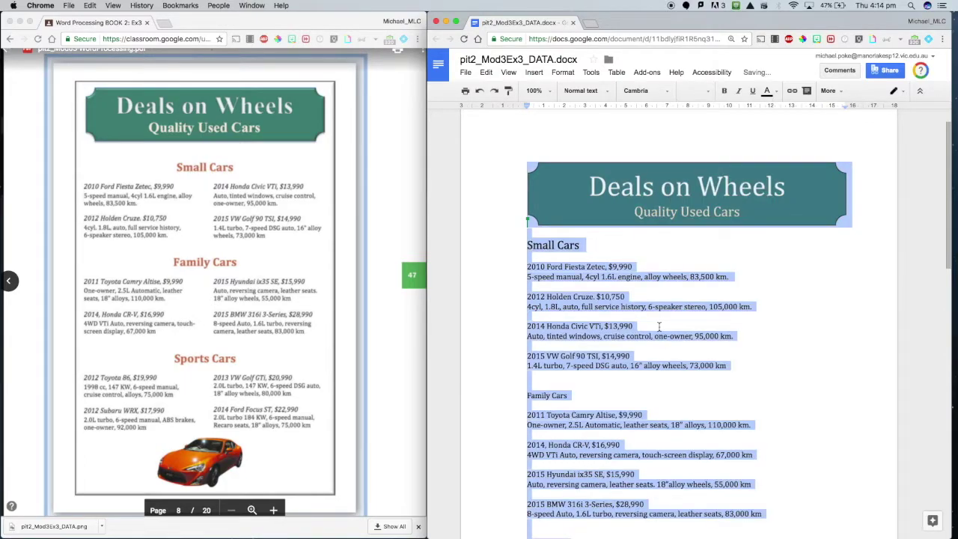
left_click(599, 246)
double_click(561, 245)
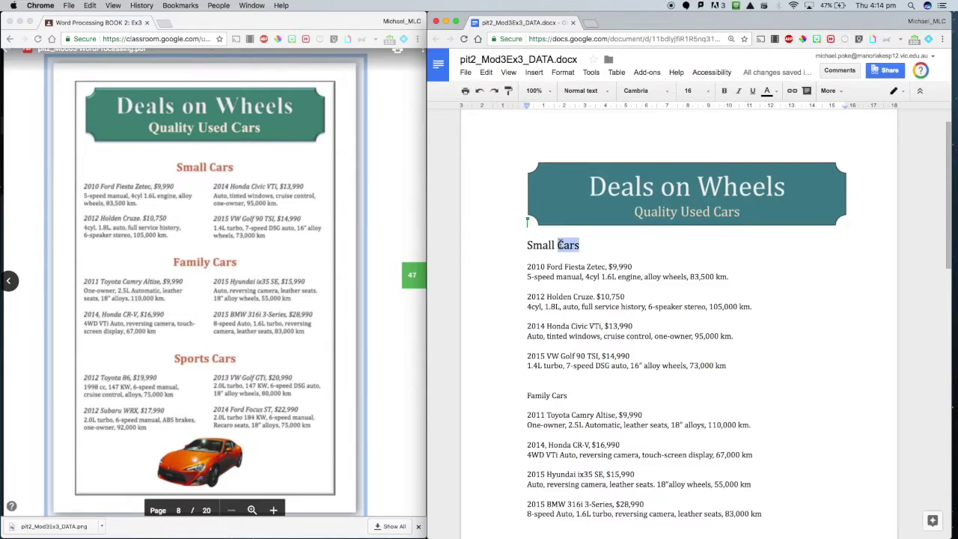
Make the Small Cars heading orange, bold and centre-aligned
triple_click(562, 245)
left_click(768, 90)
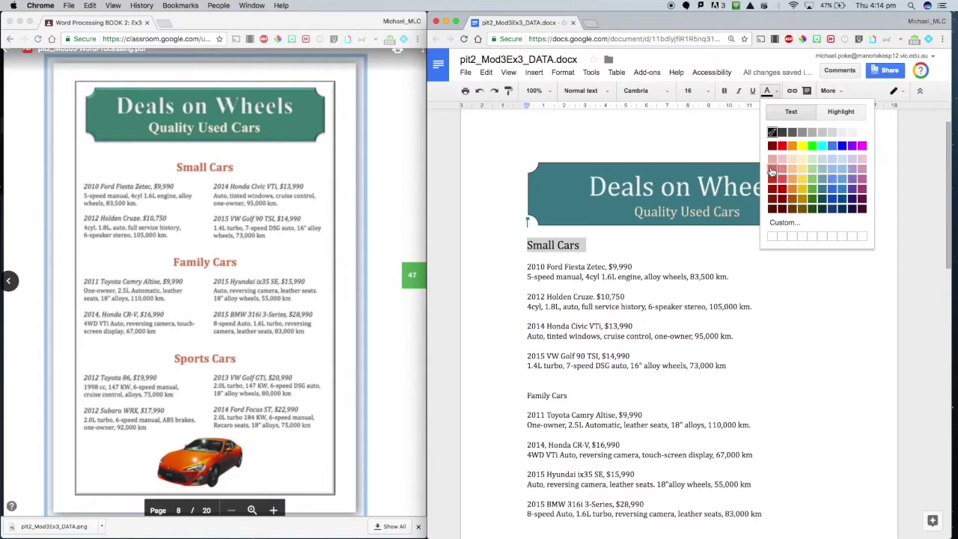
left_click(791, 198)
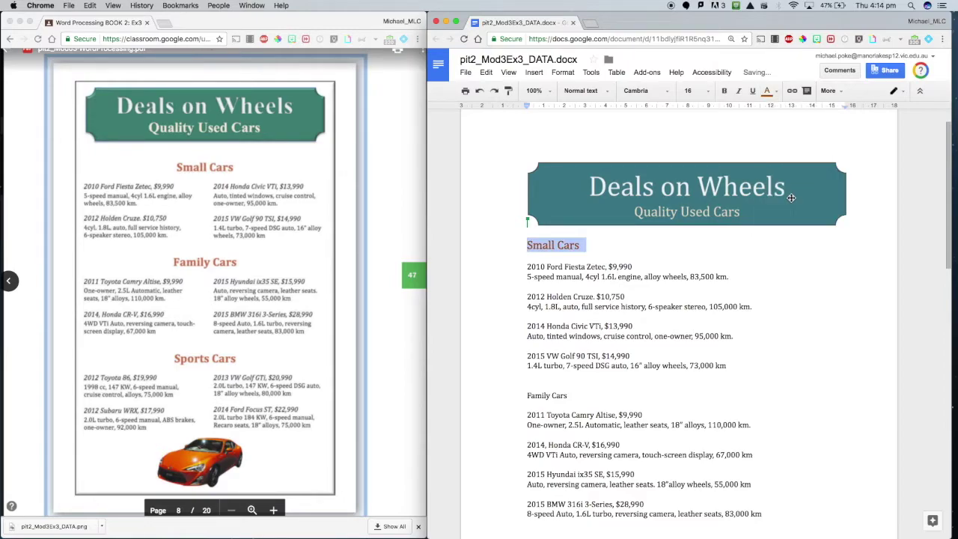
left_click(724, 92)
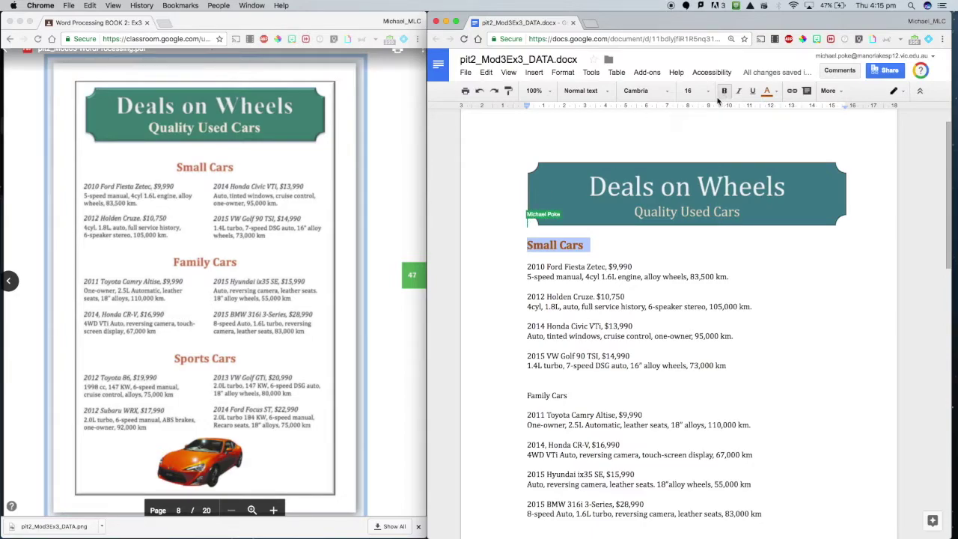
left_click(827, 91)
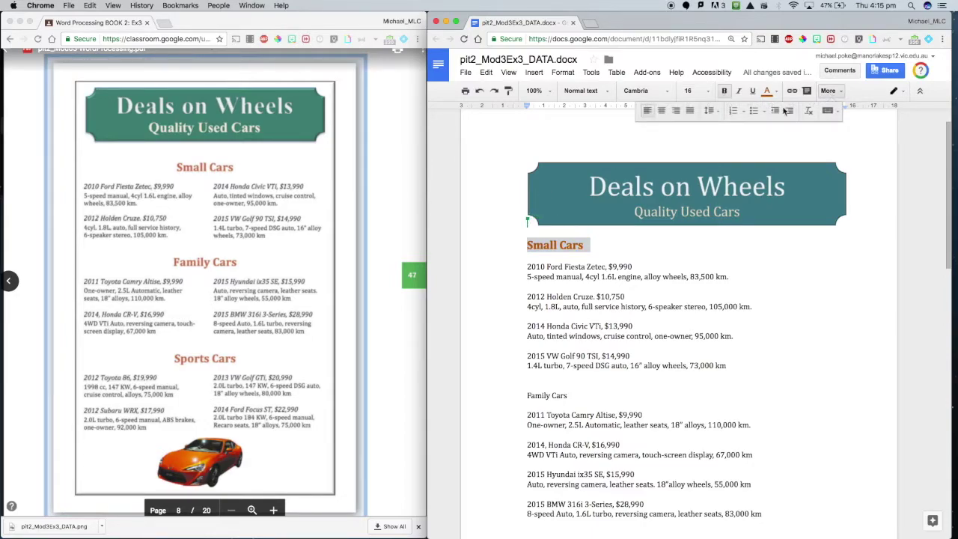
left_click(662, 110)
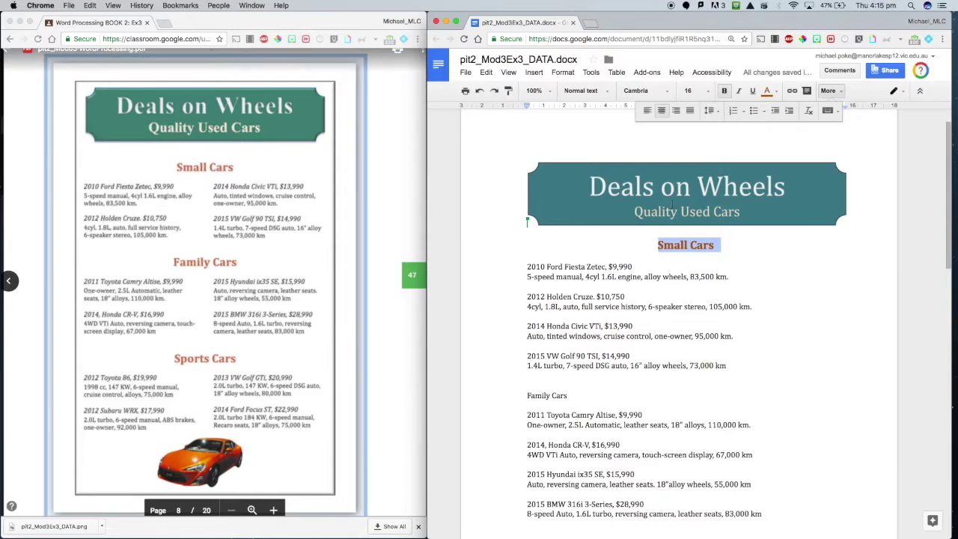
left_click(600, 91)
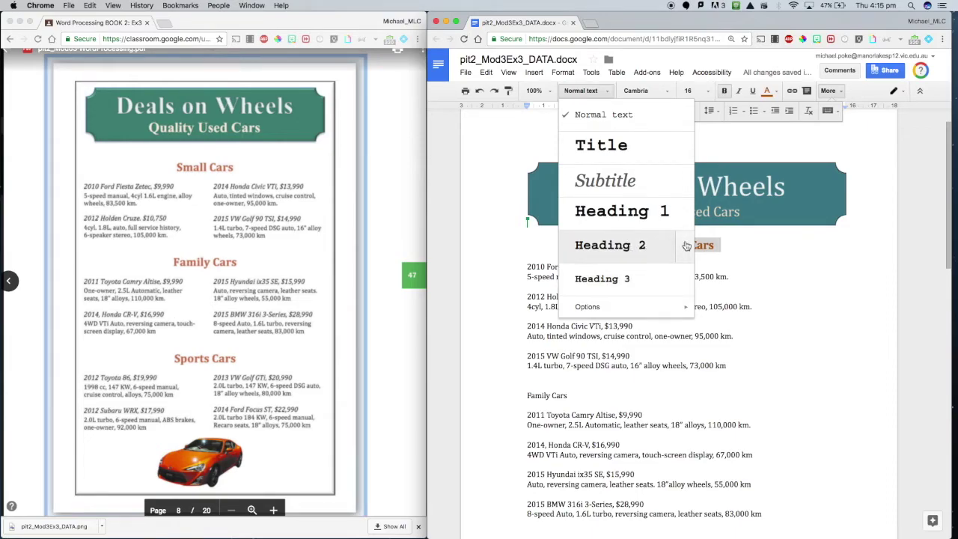
Update Heading 2 to match the Small Cars formatting, undoing an accidental Heading 2 apply
mouse_move(685, 246)
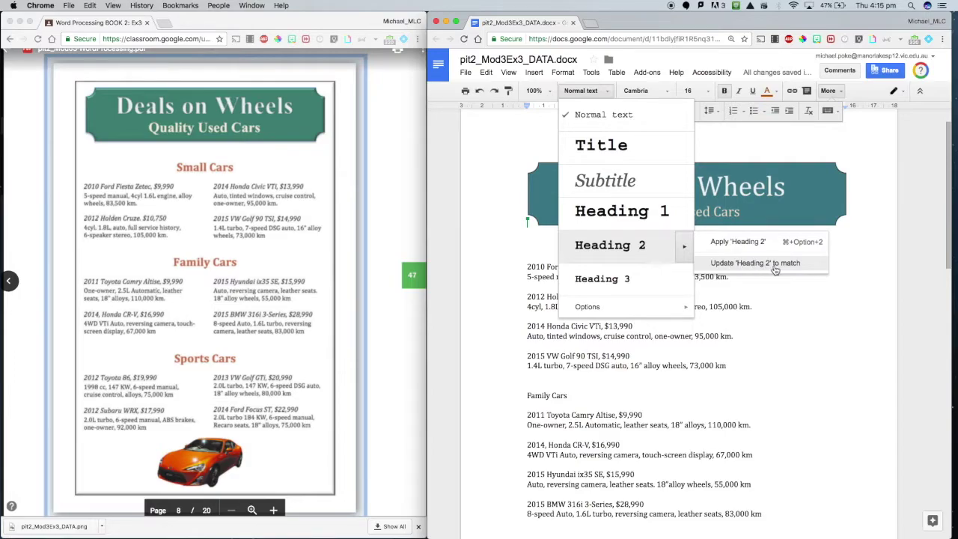
left_click(637, 250)
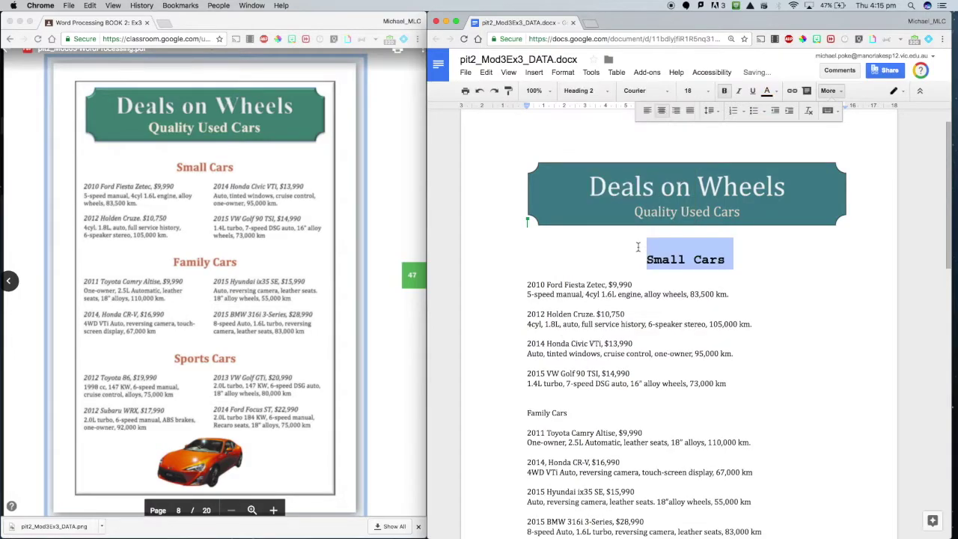
key("super+z")
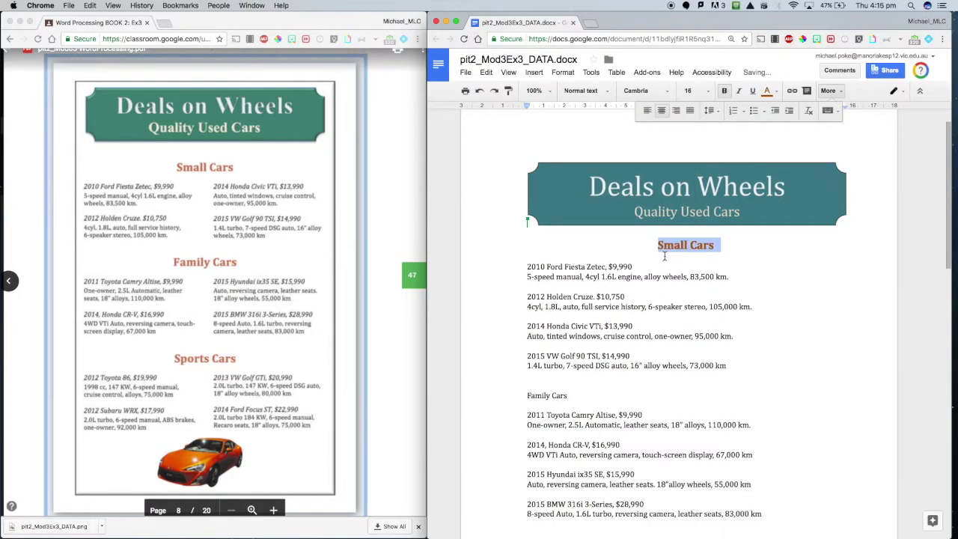
left_click(601, 93)
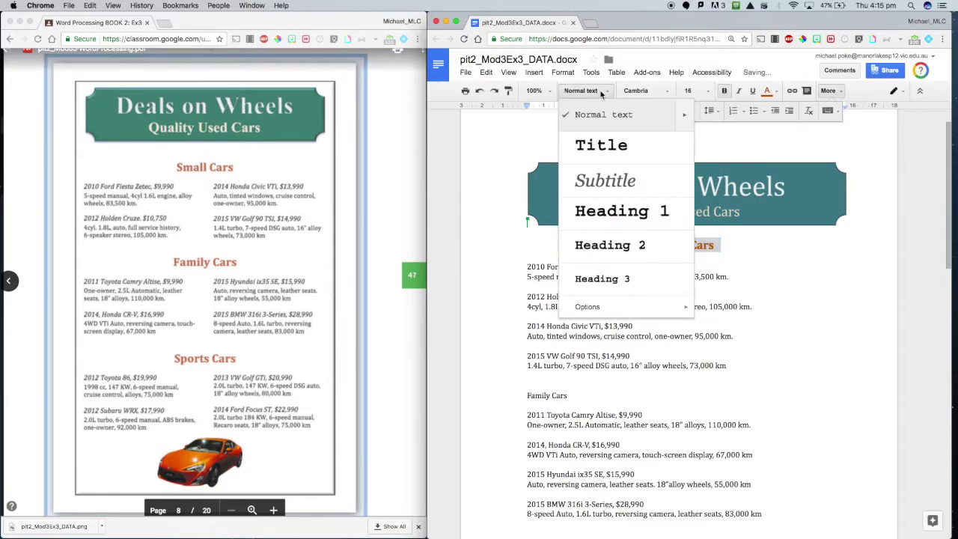
mouse_move(689, 252)
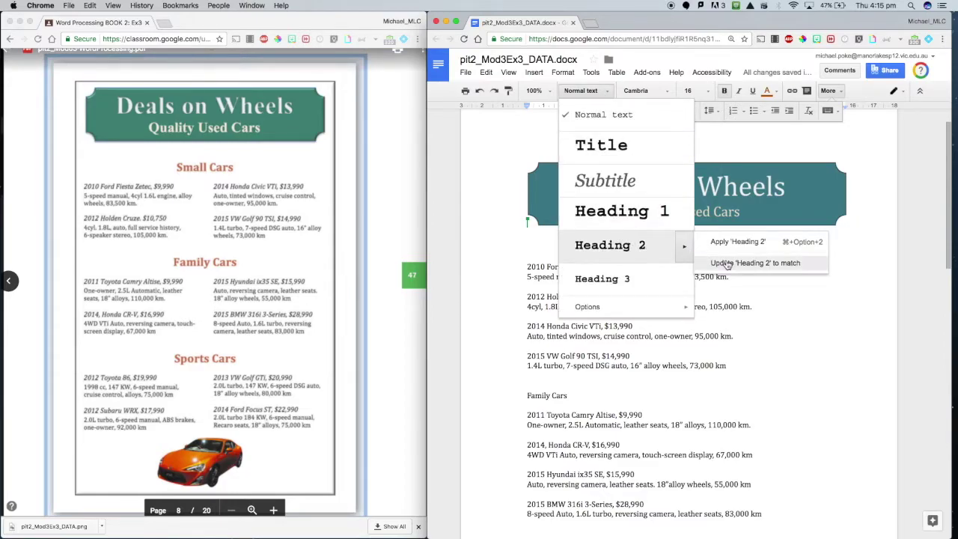
left_click(726, 262)
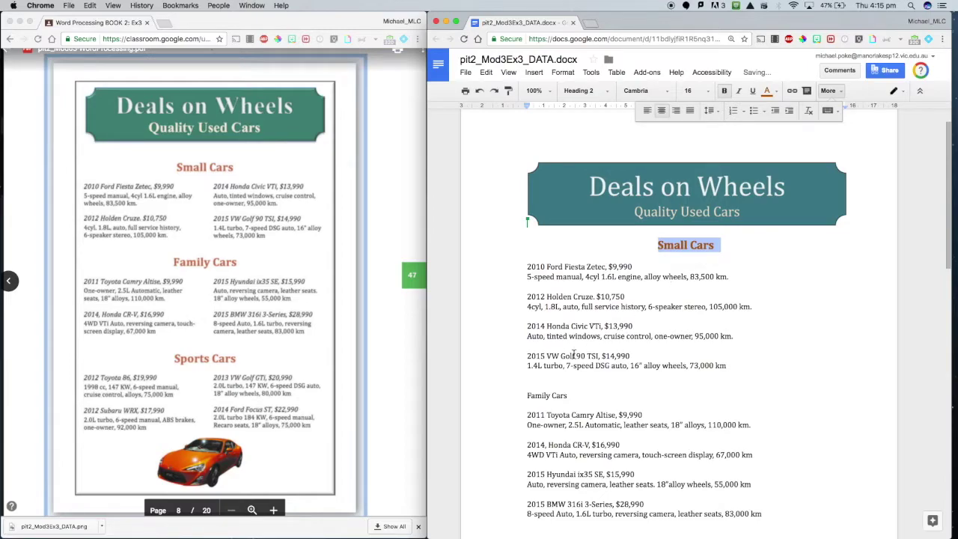
left_click(544, 395)
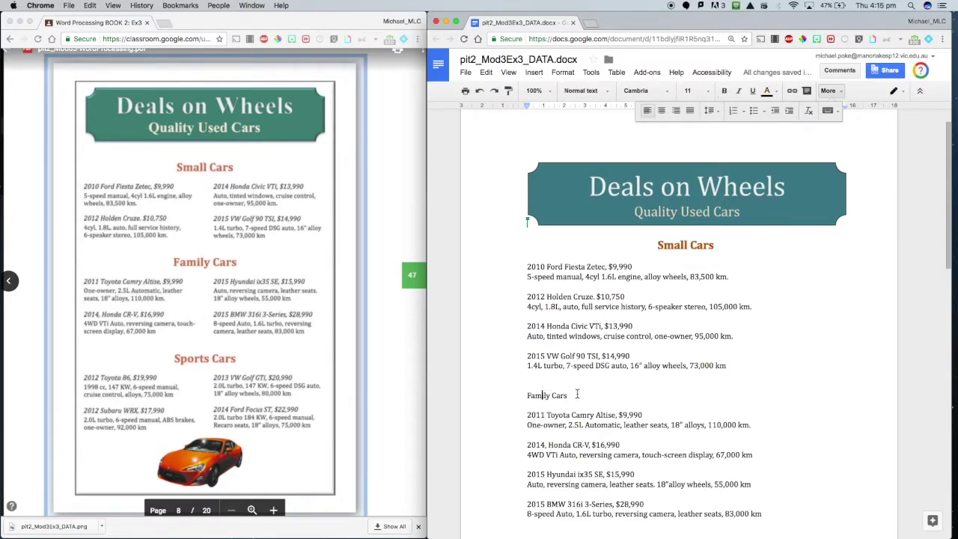
Apply the Heading 2 style to the Family Cars and Sports Cars lines
left_click(592, 91)
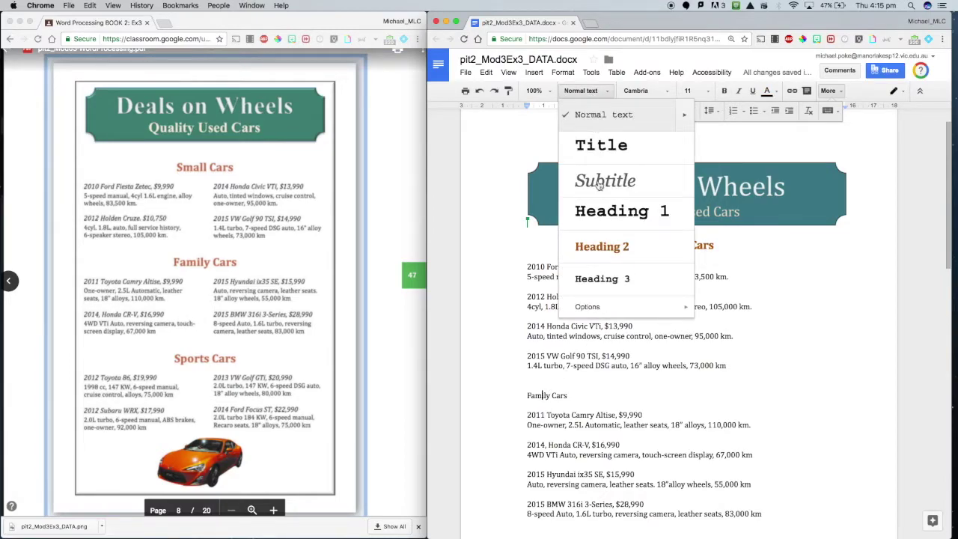
left_click(615, 256)
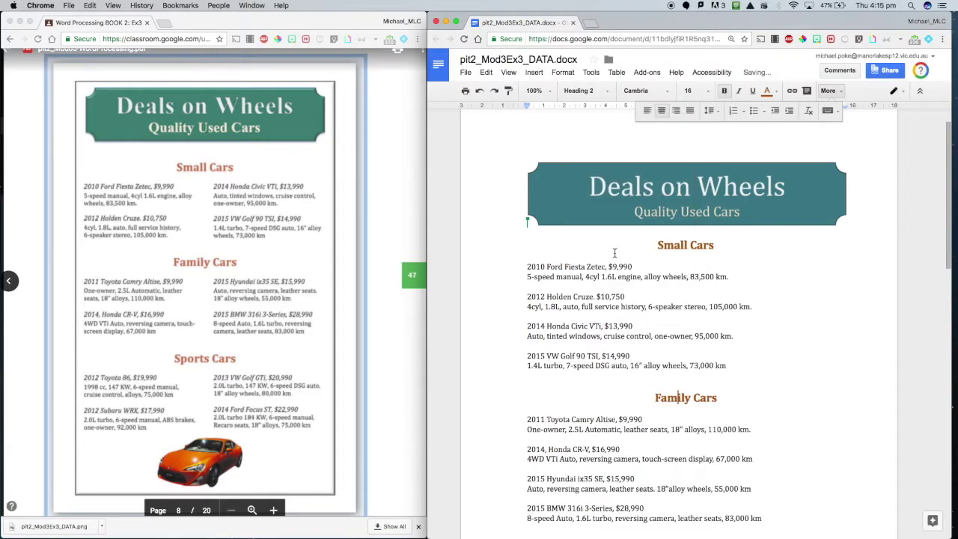
scroll(621, 354, "down", 3)
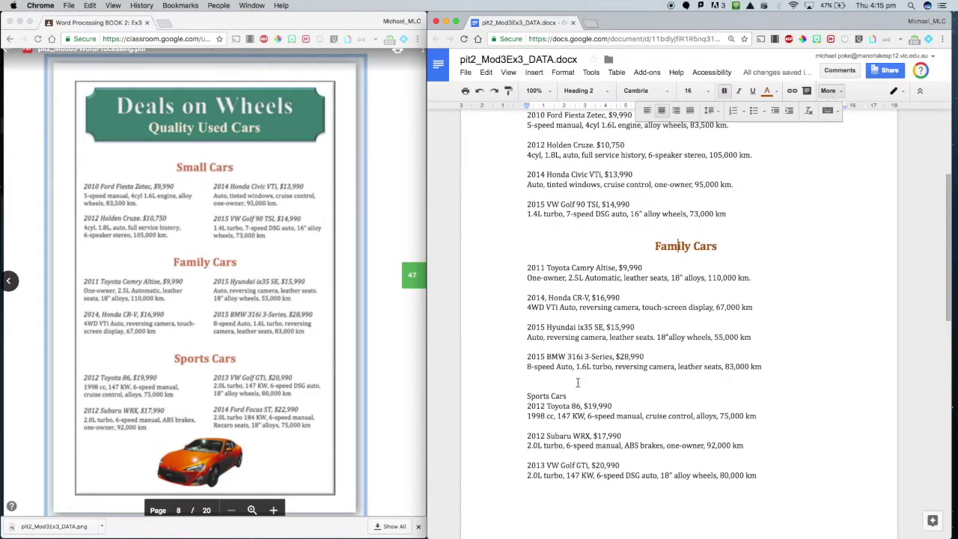
left_click(547, 395)
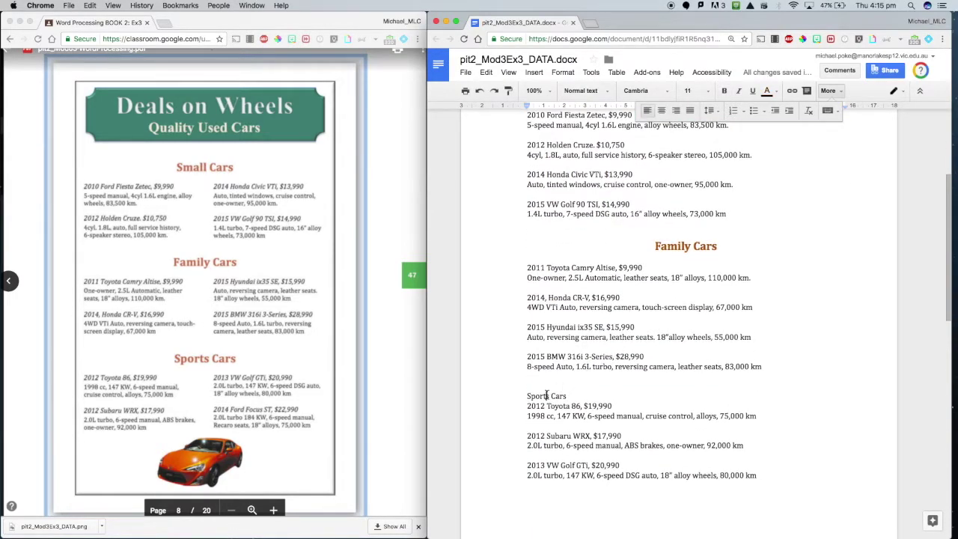
left_click(581, 91)
left_click(602, 257)
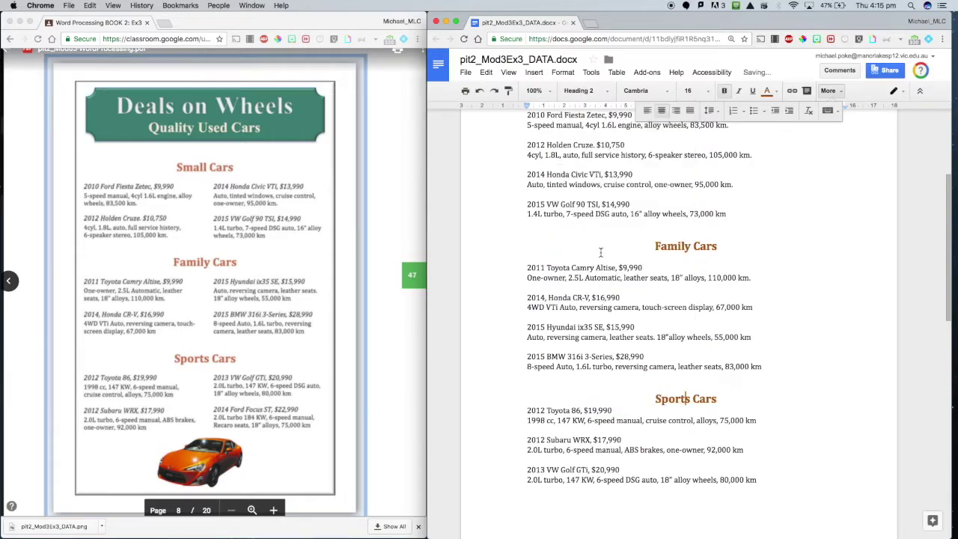
Insert a blank line above the 2012 Toyota 86 listing
left_click(732, 402)
left_click(527, 411)
key("Return")
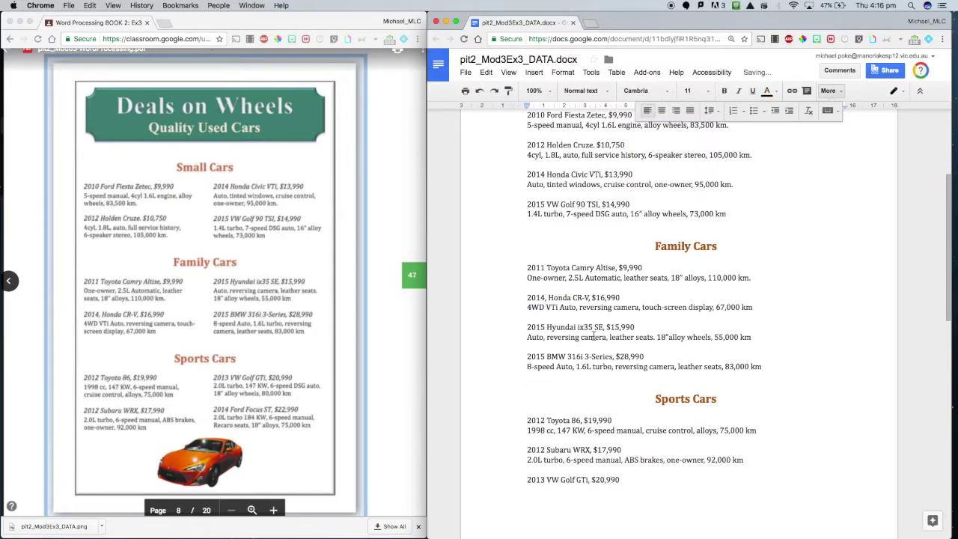
scroll(594, 337, "up", 3)
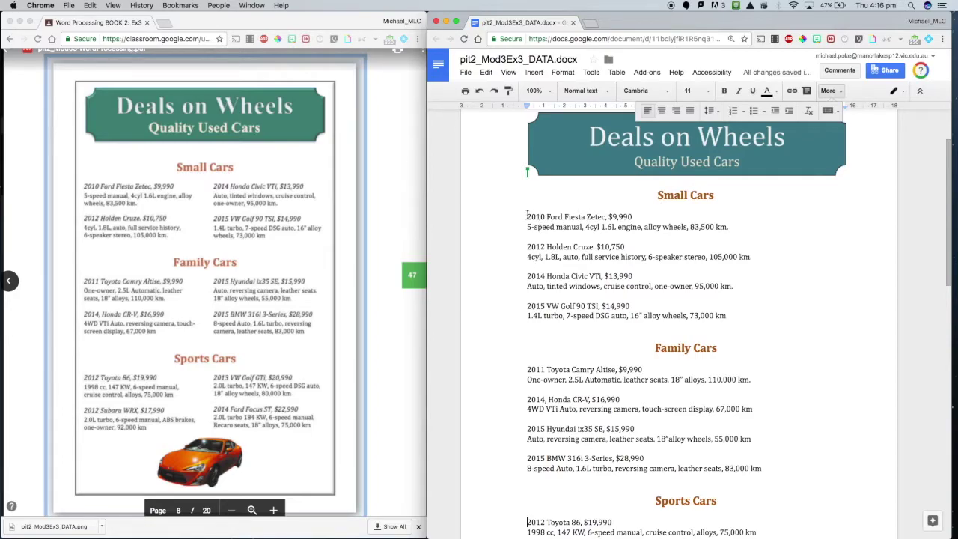
Italicise the '2010 Ford Fiesta Zetec, $9,990' title and update Heading 3 to match it
left_click_drag(527, 216, 634, 216)
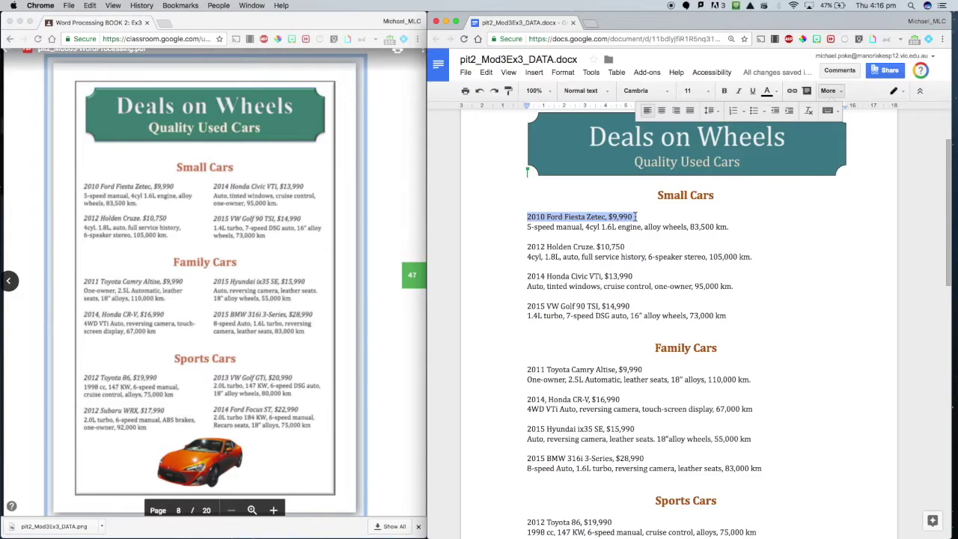
left_click(739, 90)
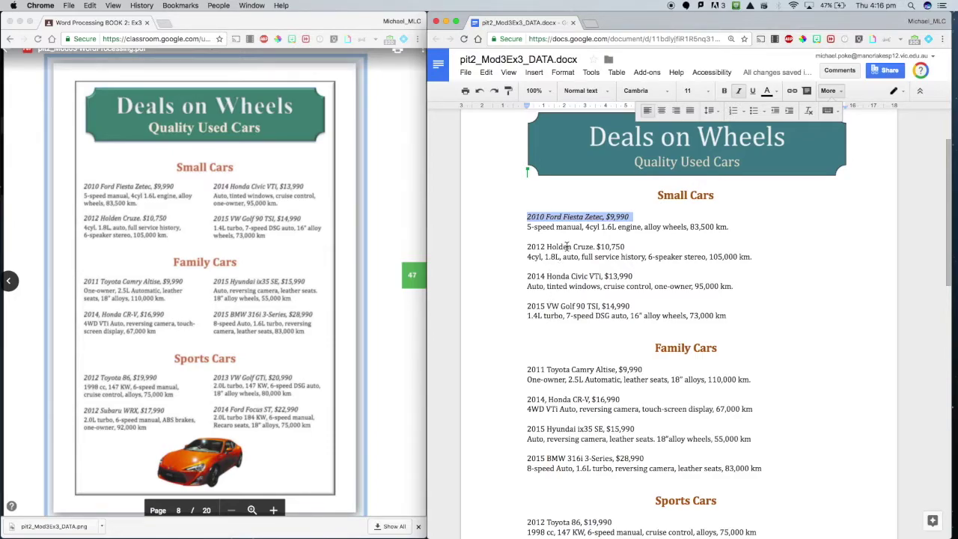
left_click(606, 96)
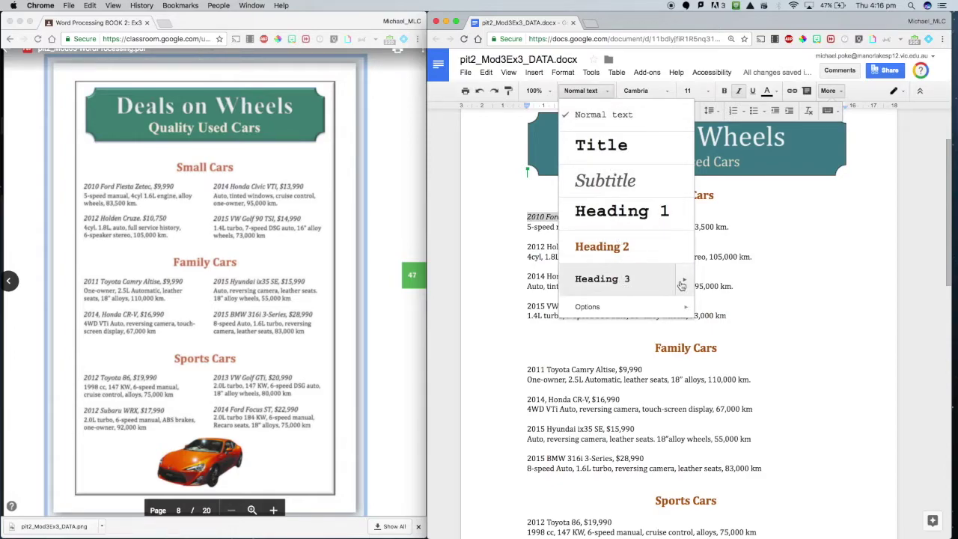
mouse_move(684, 283)
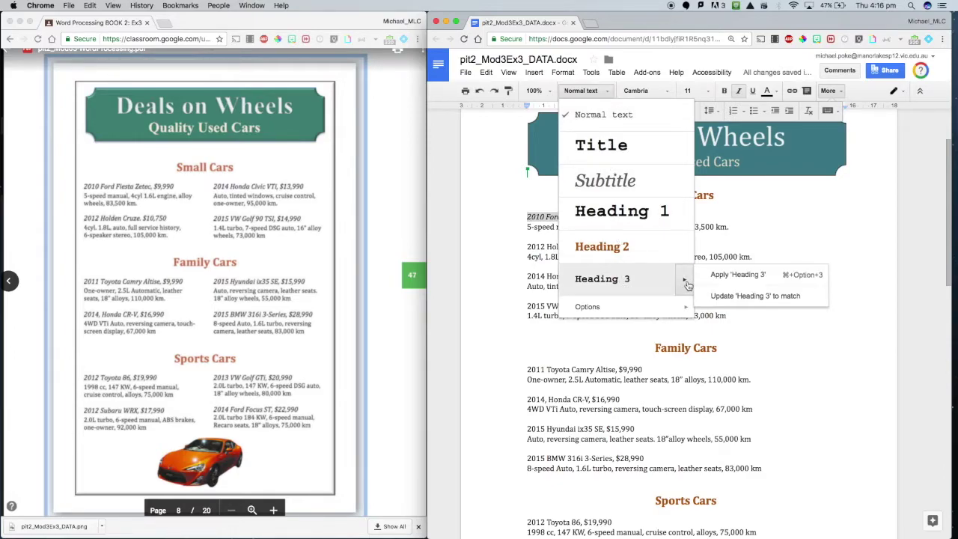
left_click(731, 296)
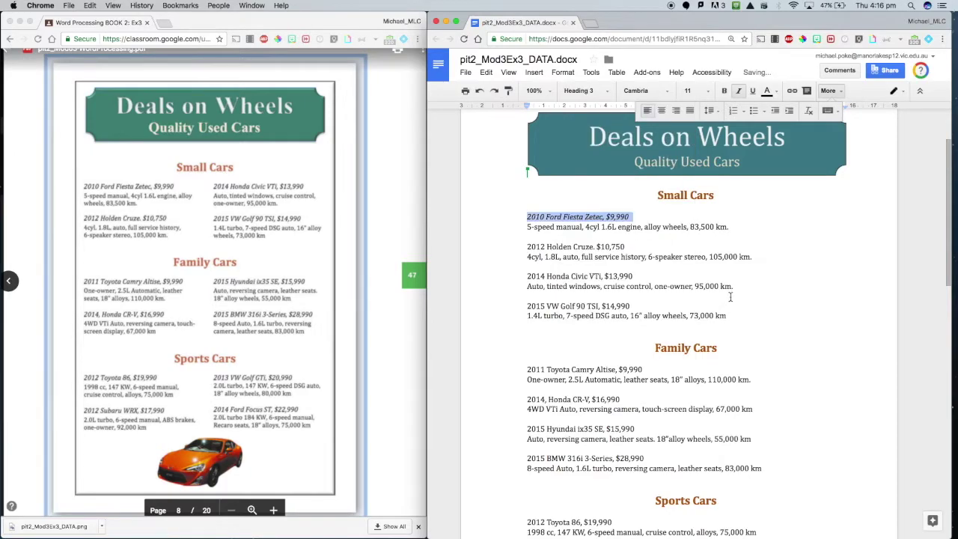
Italicise the Small Cars titles: 2012 Holden Cruze (via Heading 3), 2014 Honda Civic VTi, 2015 VW Golf 90 TSI
triple_click(563, 247)
triple_click(564, 275)
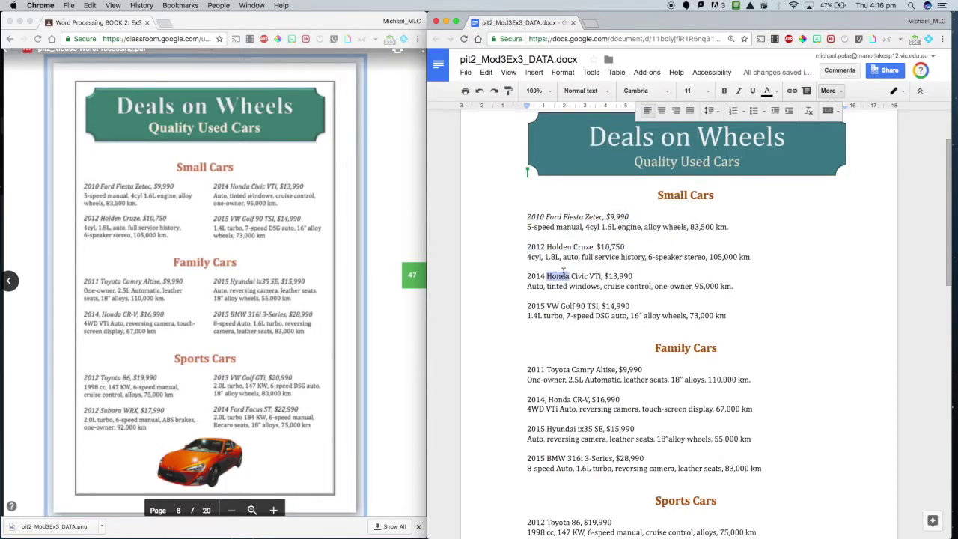
triple_click(563, 248)
triple_click(563, 248)
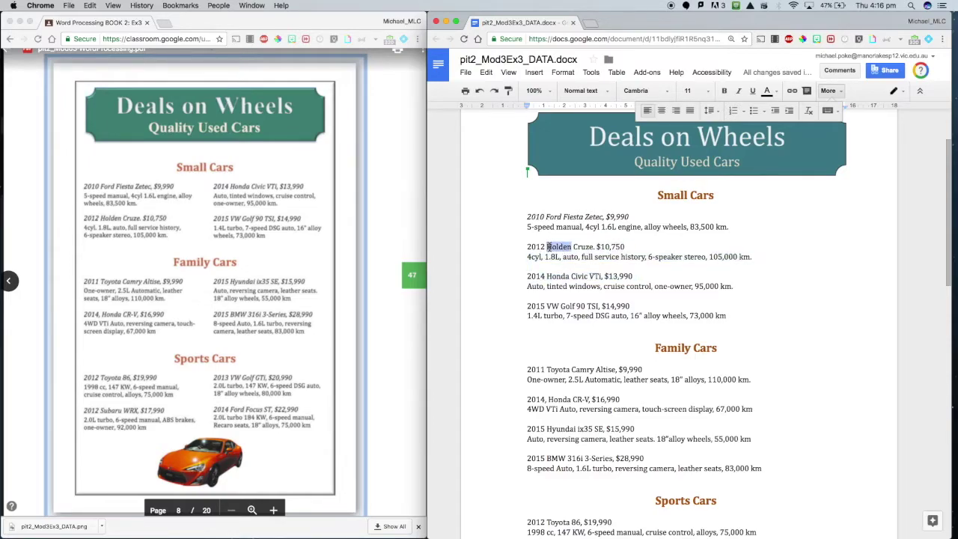
left_click(583, 93)
left_click(595, 280)
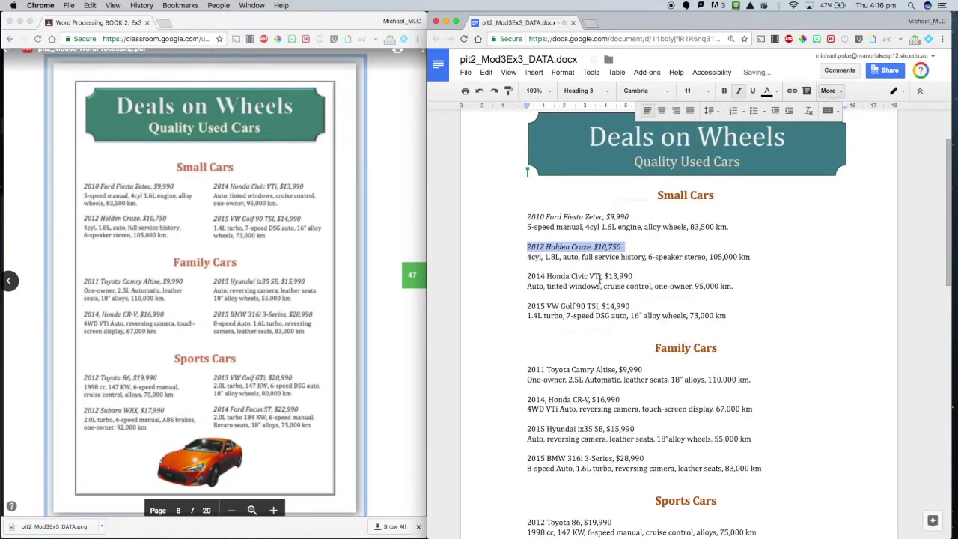
triple_click(561, 277)
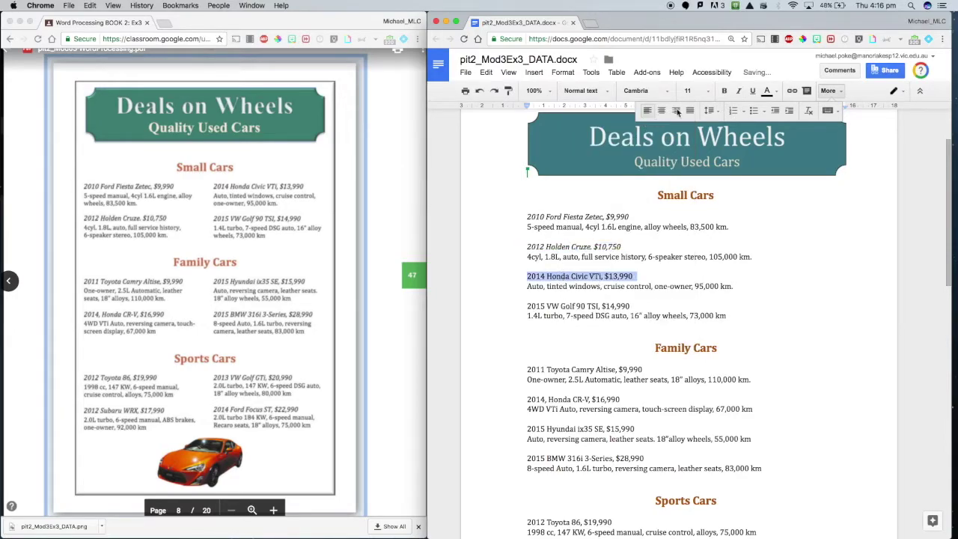
left_click(738, 91)
triple_click(556, 303)
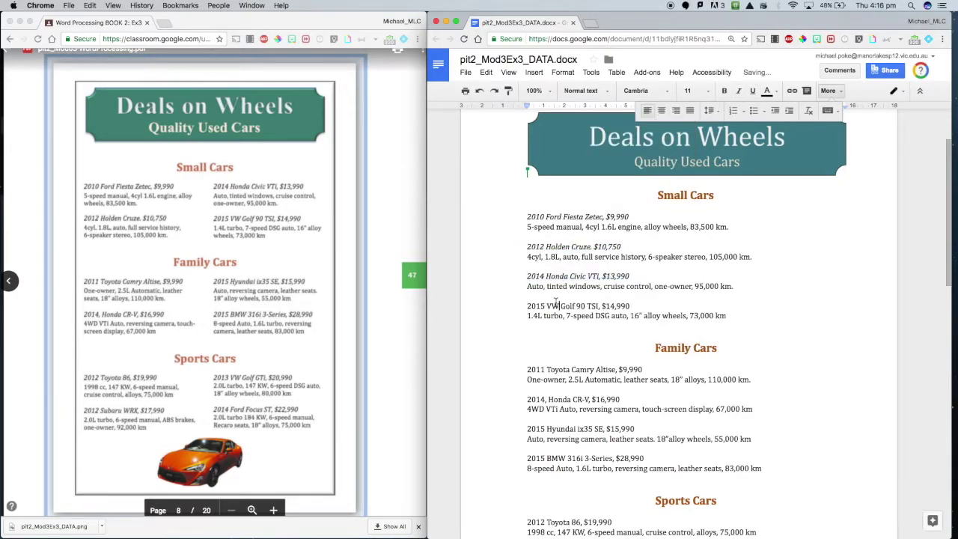
left_click(738, 91)
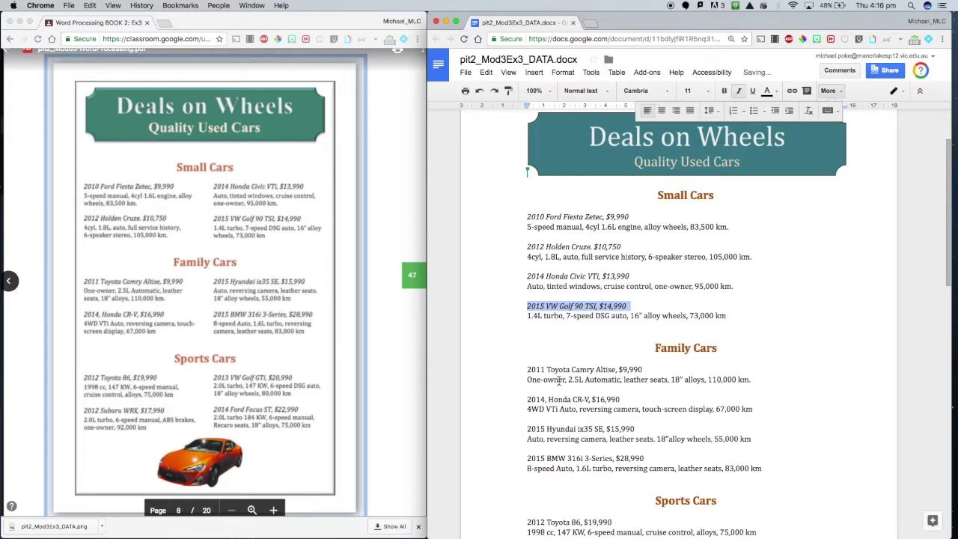
Italicise the Family Cars titles: Toyota Camry Altise, Honda CR-V, Hyundai ix35 SE, BMW 316i 3-Series
left_click(563, 367)
triple_click(563, 367)
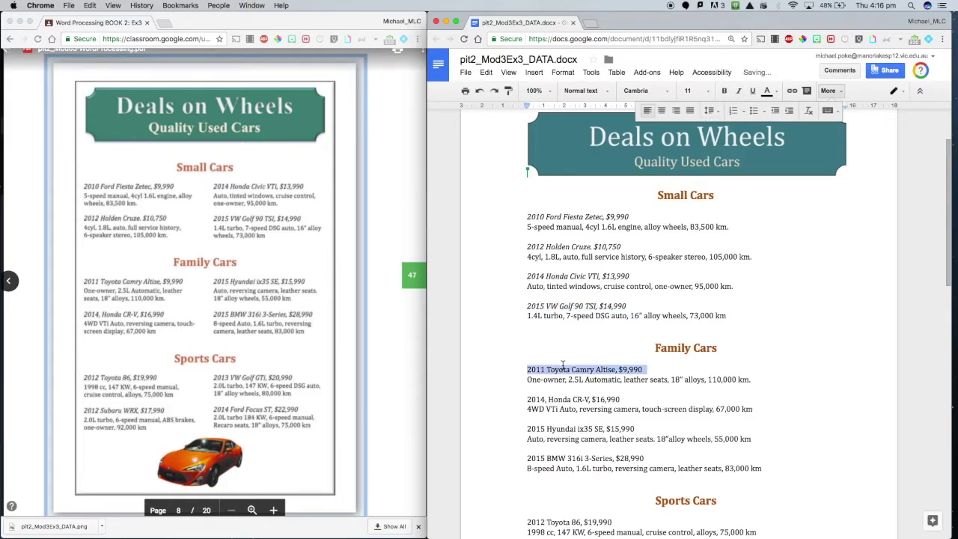
left_click(738, 90)
triple_click(574, 399)
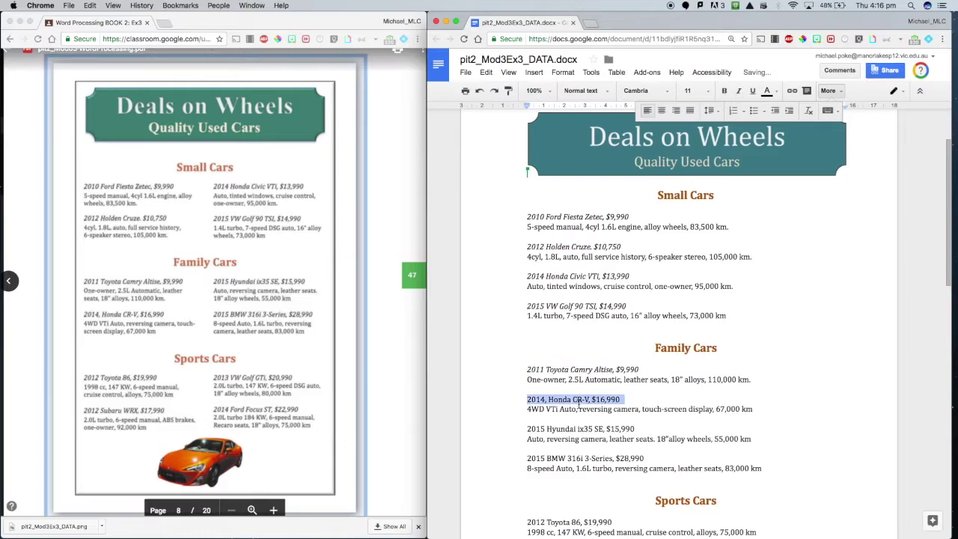
left_click(738, 92)
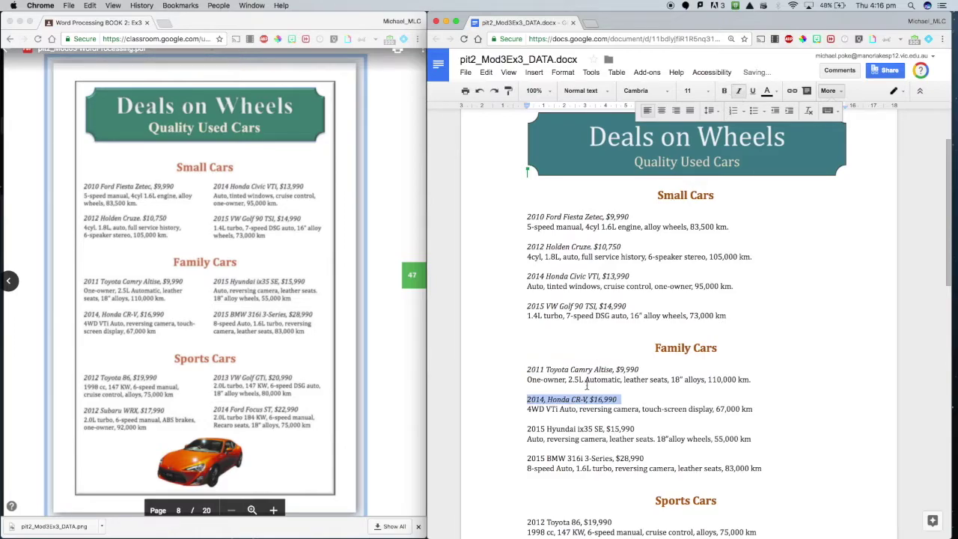
triple_click(567, 430)
left_click(738, 91)
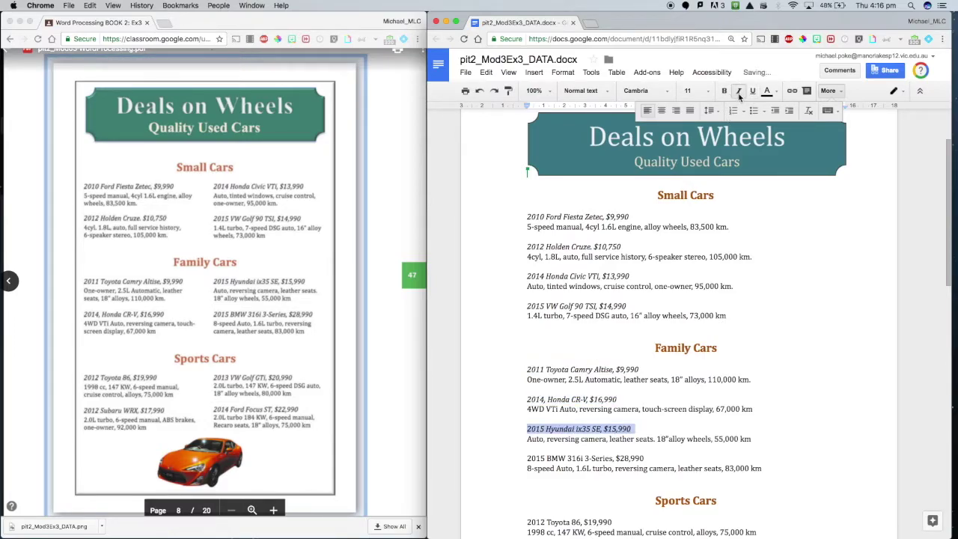
triple_click(550, 459)
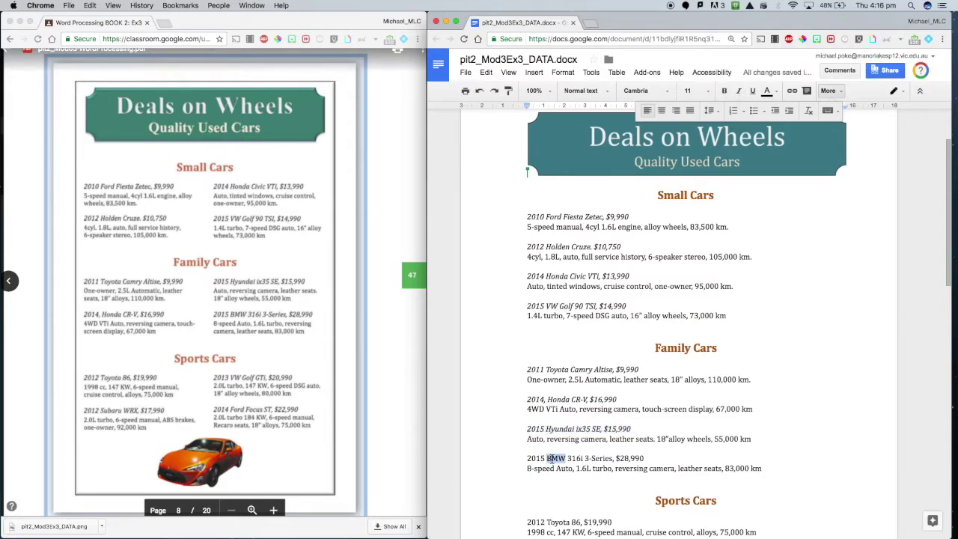
left_click(738, 92)
Italicise the Sports Cars titles: 2012 Toyota 86, 2012 Subaru WRX, 2013 VW Golf GTi, 2014 Ford Focus ST
scroll(598, 366, "down", 3)
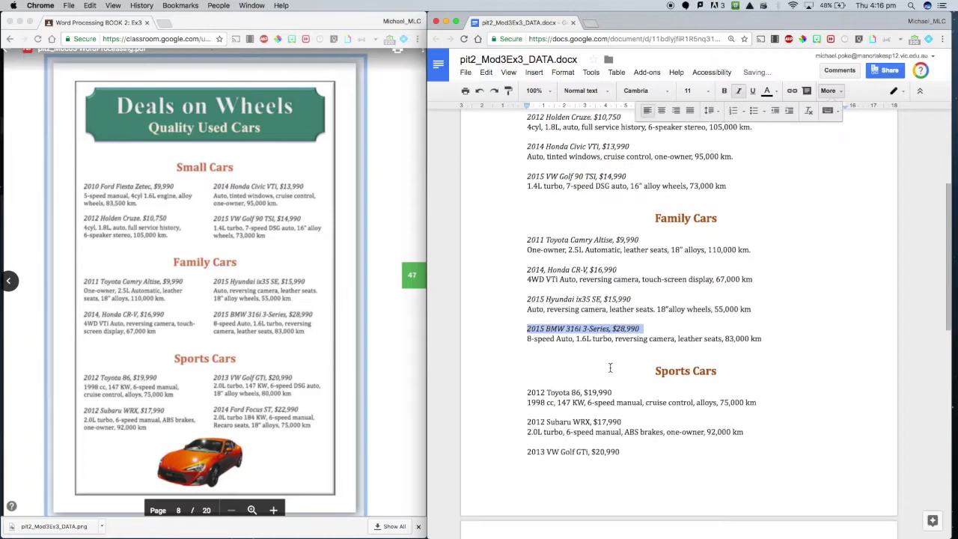
triple_click(582, 389)
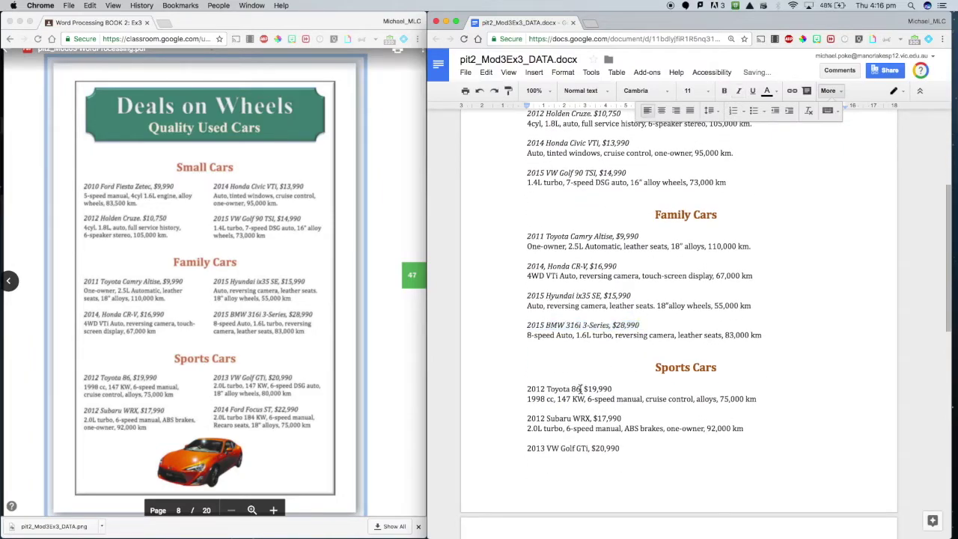
left_click(738, 91)
triple_click(557, 419)
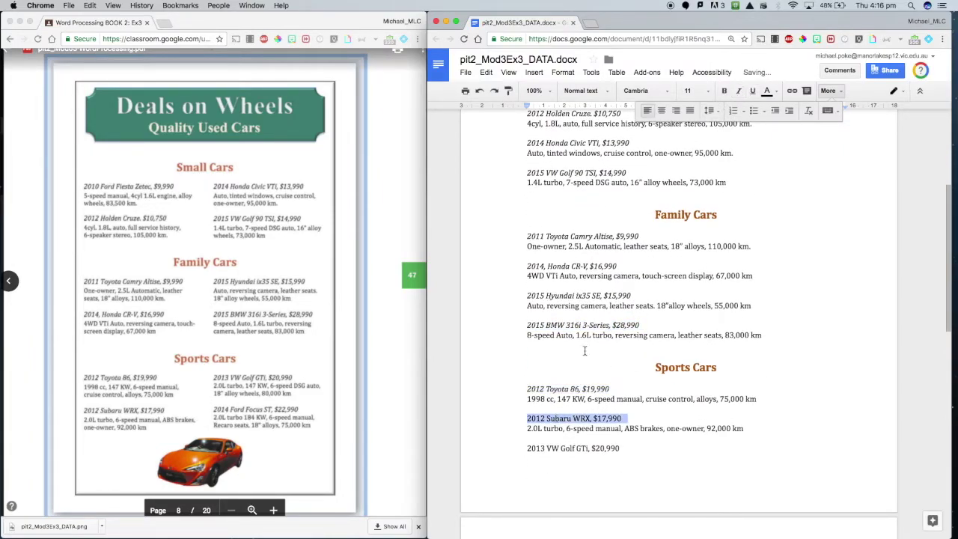
left_click(740, 91)
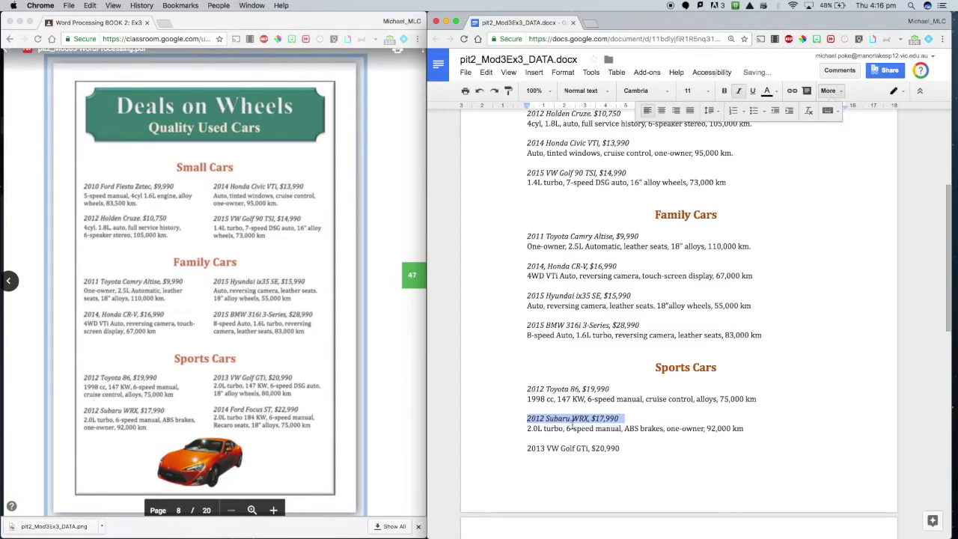
triple_click(567, 447)
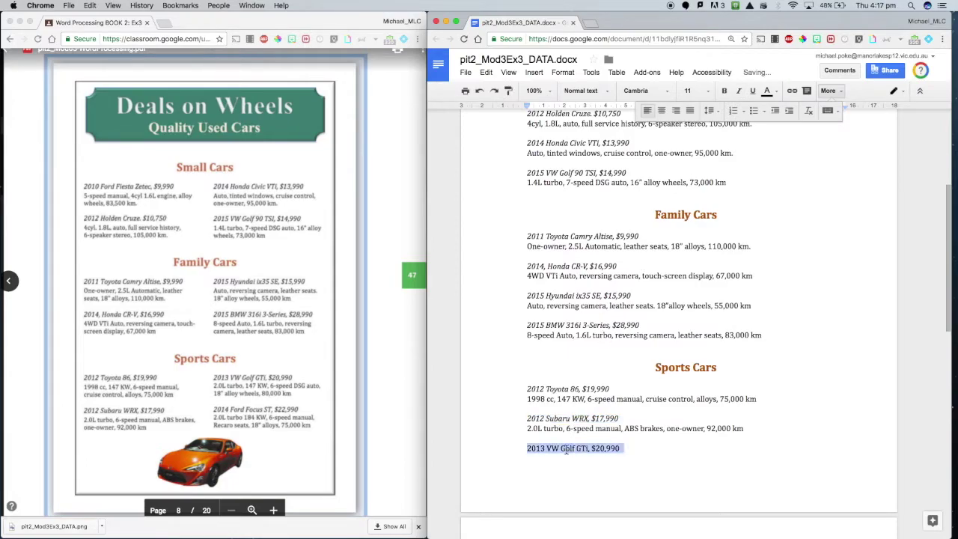
left_click(738, 92)
scroll(676, 265, "down", 5)
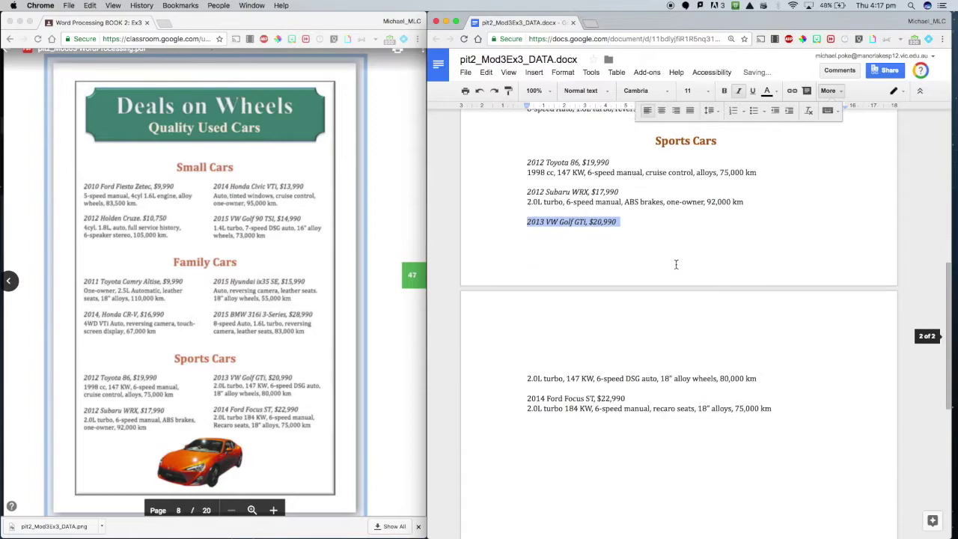
triple_click(560, 398)
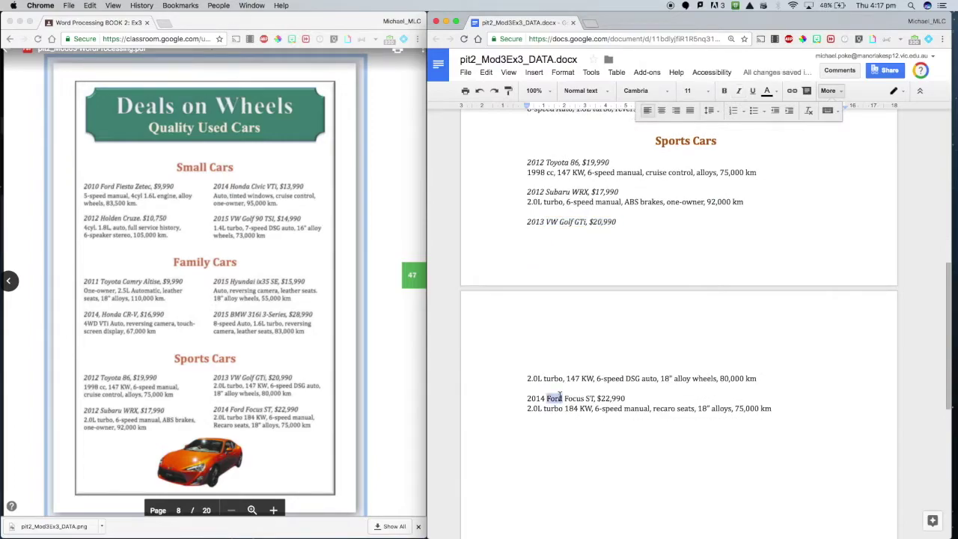
left_click(738, 90)
scroll(614, 247, "up", 5)
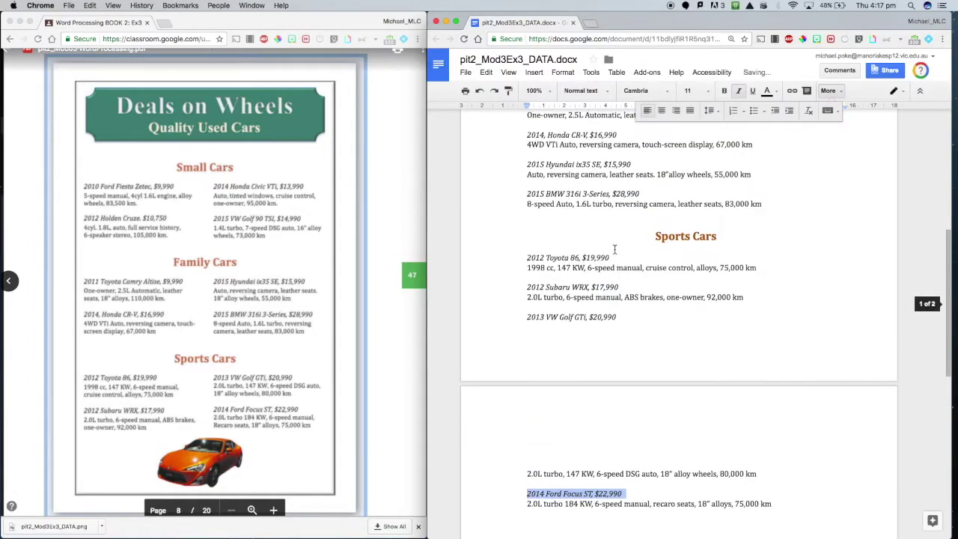
Put the four Small Cars listings into two columns, then select the Family Cars listings
scroll(615, 248, "up", 4)
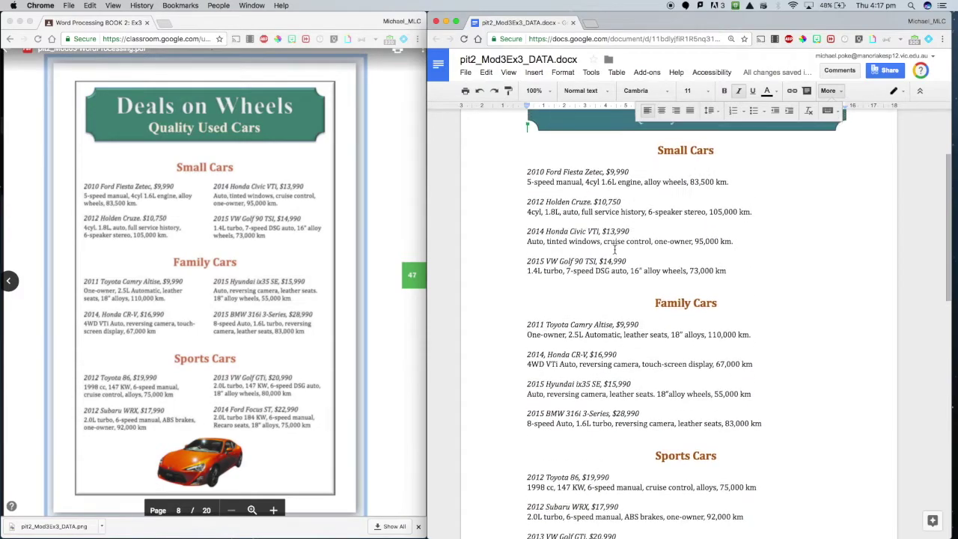
left_click(528, 175)
left_click_drag(720, 244, 535, 287)
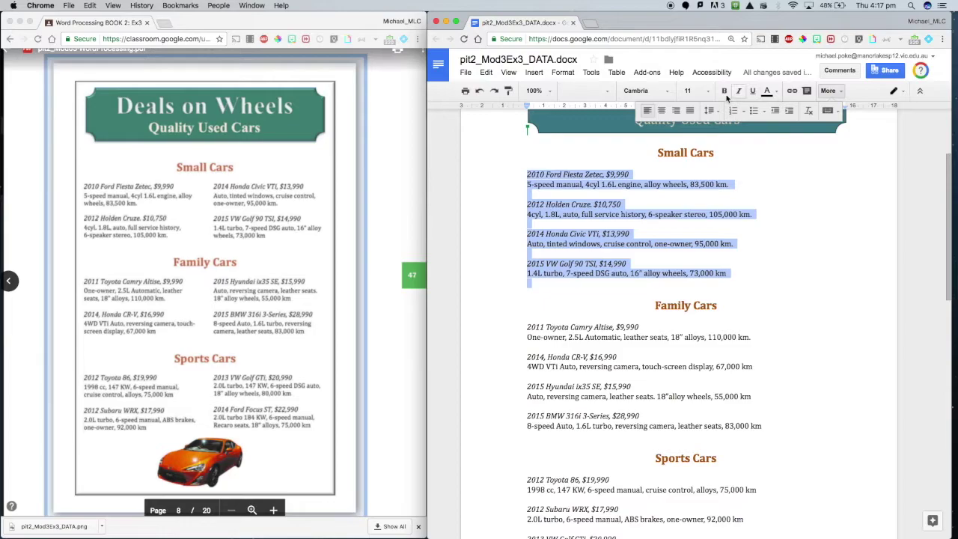
left_click(591, 73)
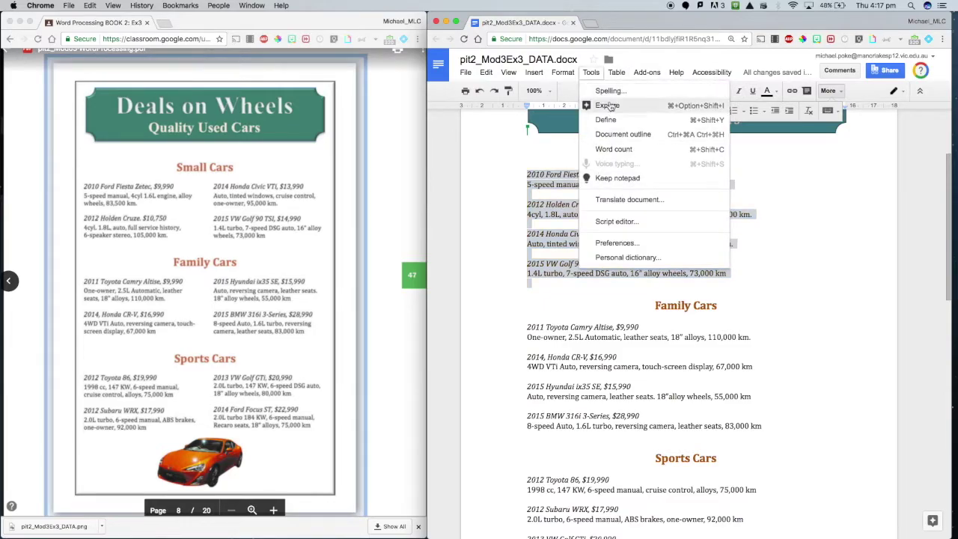
mouse_move(636, 75)
mouse_move(573, 78)
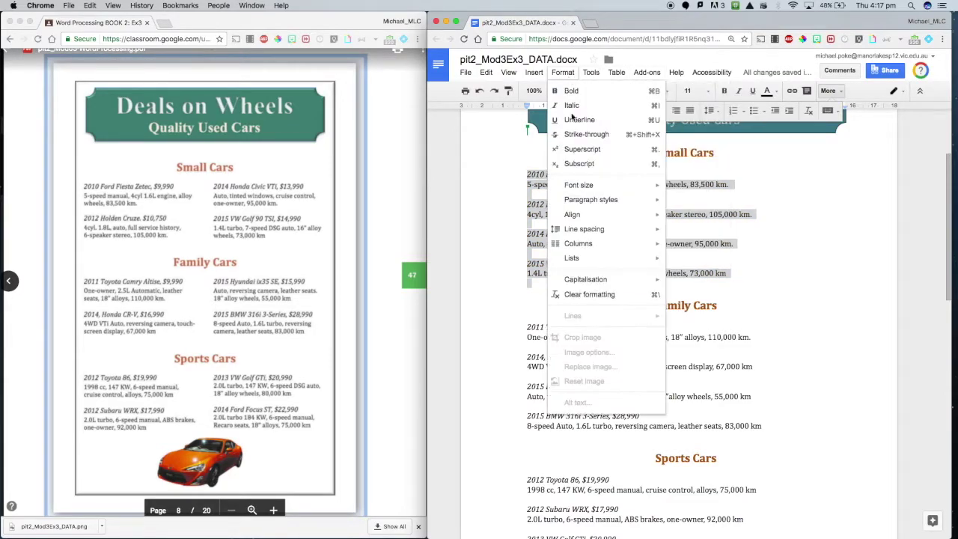
mouse_move(580, 243)
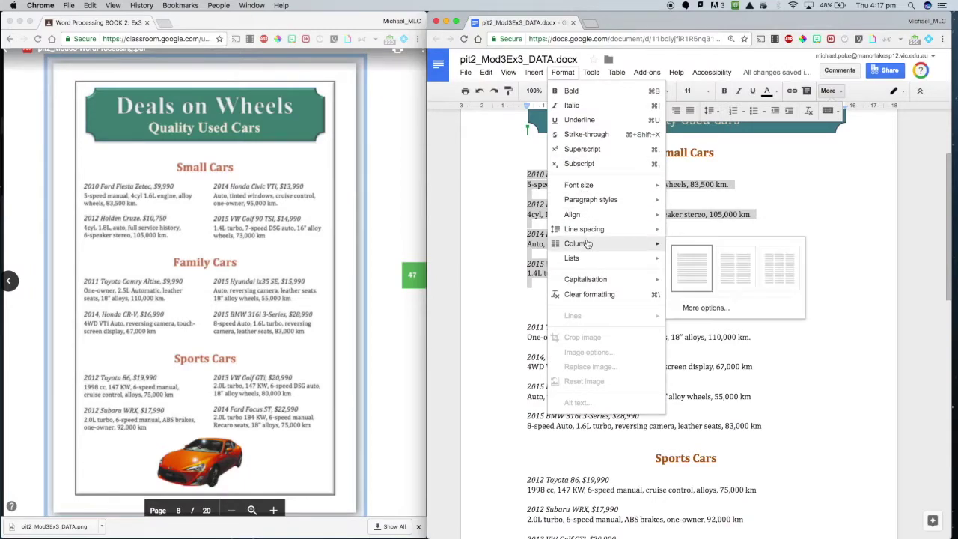
left_click(733, 270)
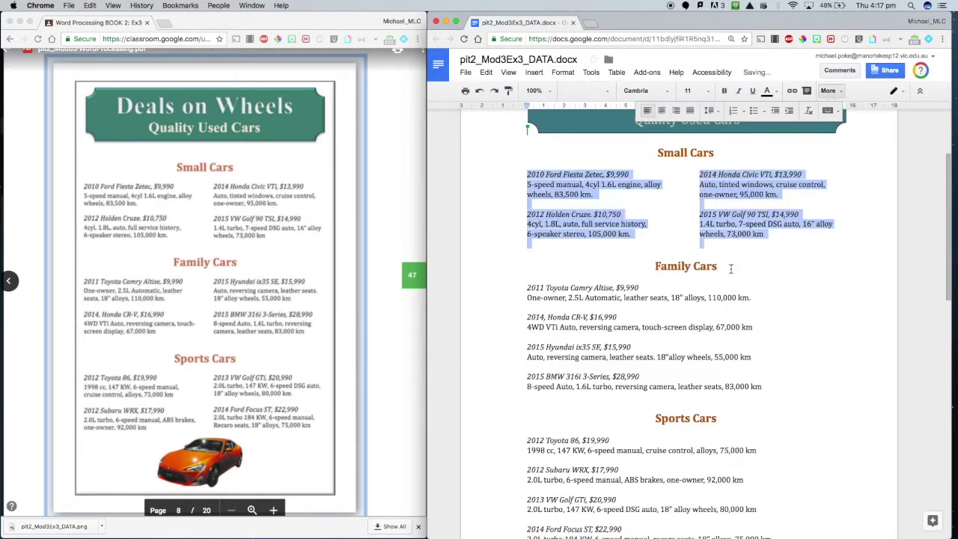
left_click(730, 269)
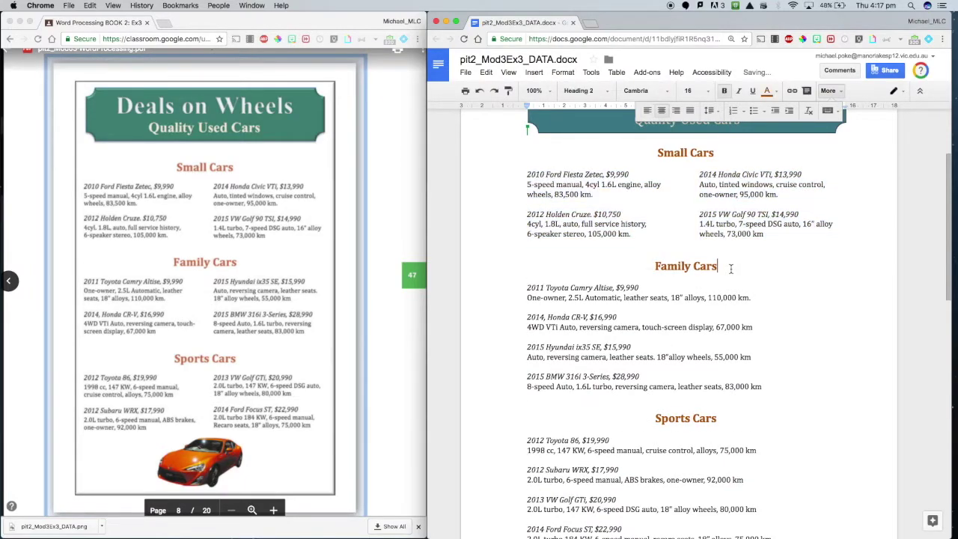
left_click(696, 174)
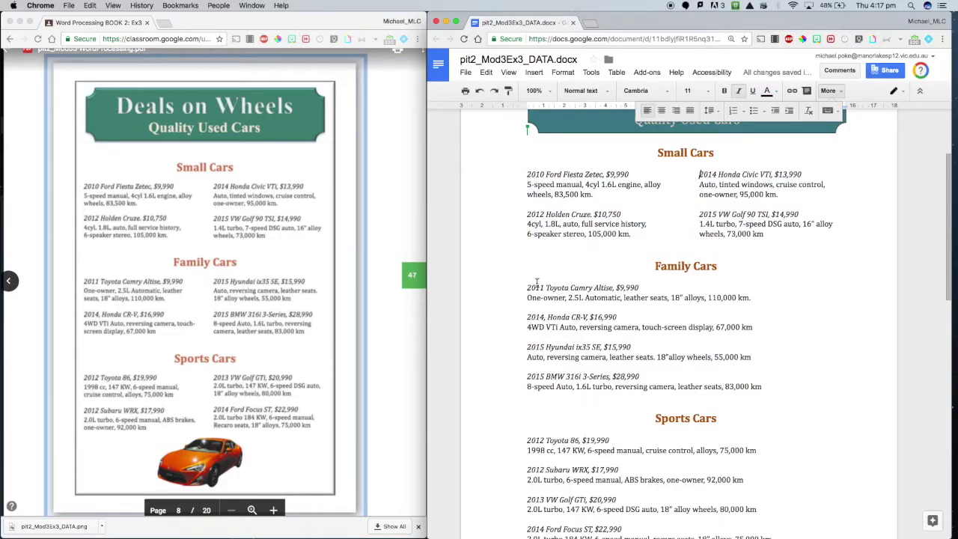
left_click_drag(527, 287, 762, 395)
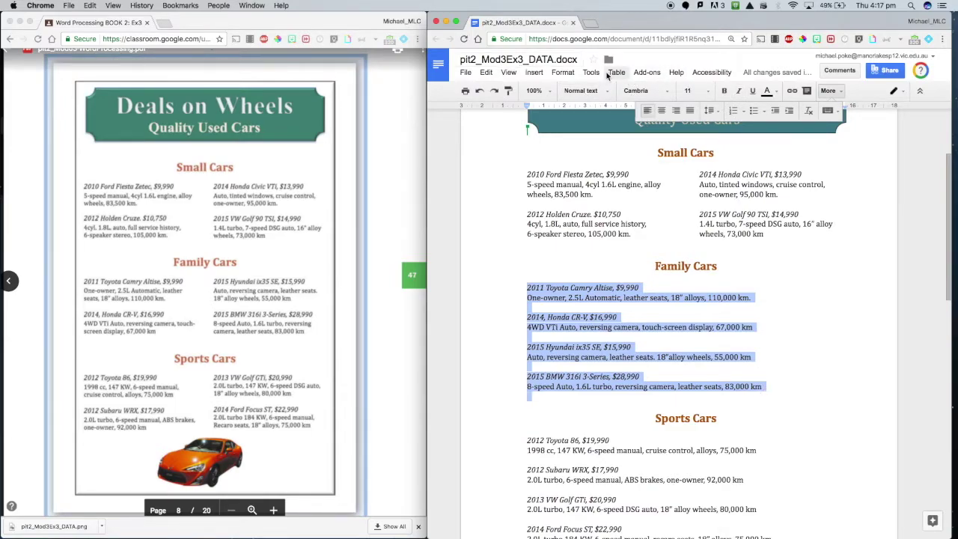
Set the selected Family Cars listings to two columns
left_click(563, 72)
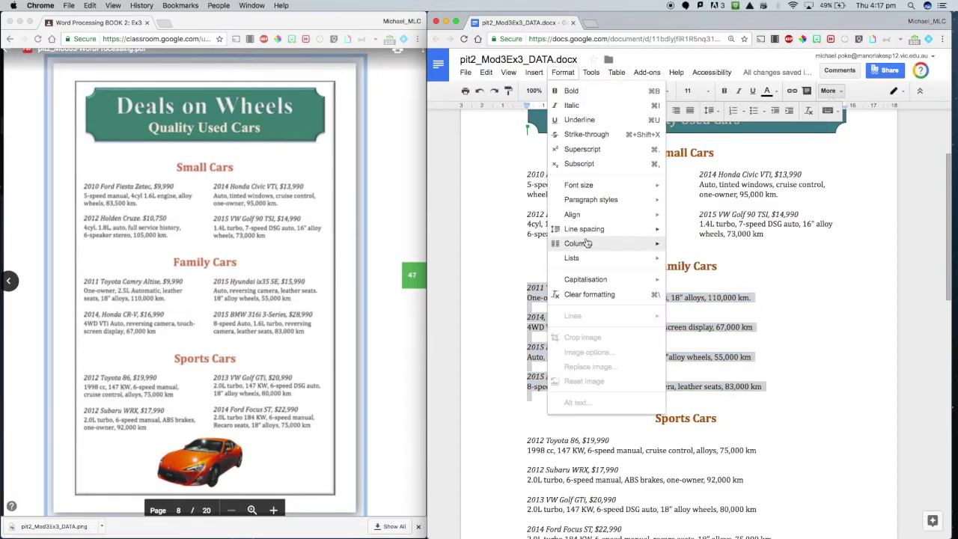
mouse_move(614, 243)
left_click(740, 271)
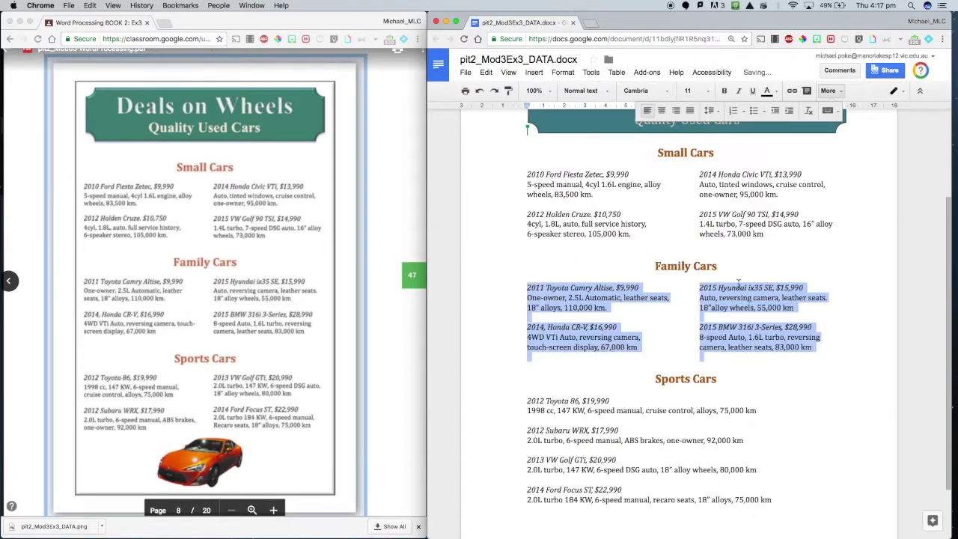
left_click(729, 303)
Select the Sports Cars listings and set them to two columns
scroll(639, 354, "down", 2)
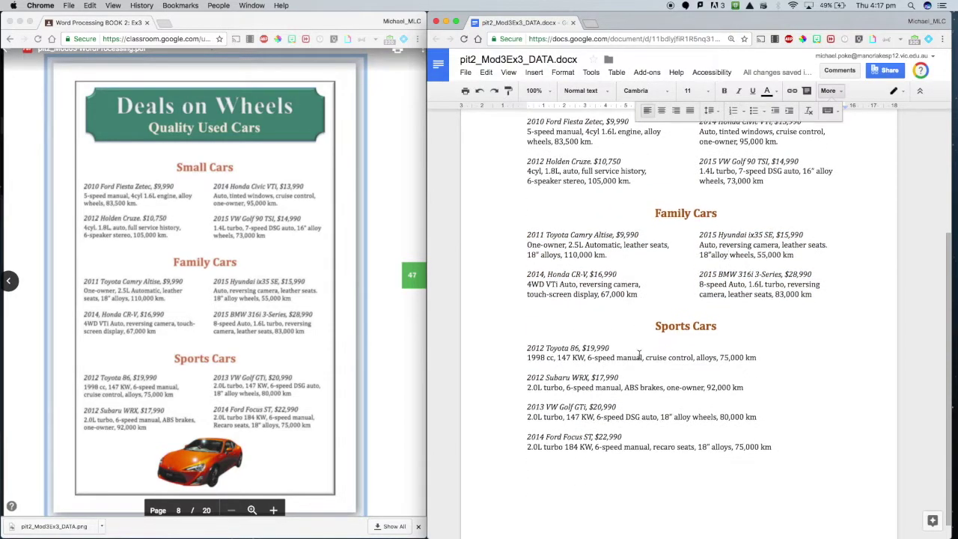
left_click_drag(526, 348, 742, 476)
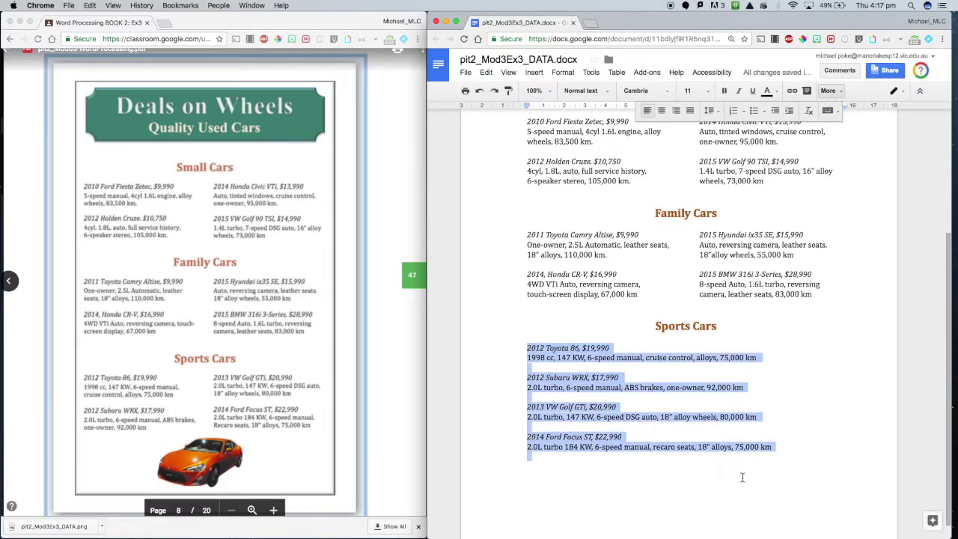
left_click(563, 72)
mouse_move(591, 243)
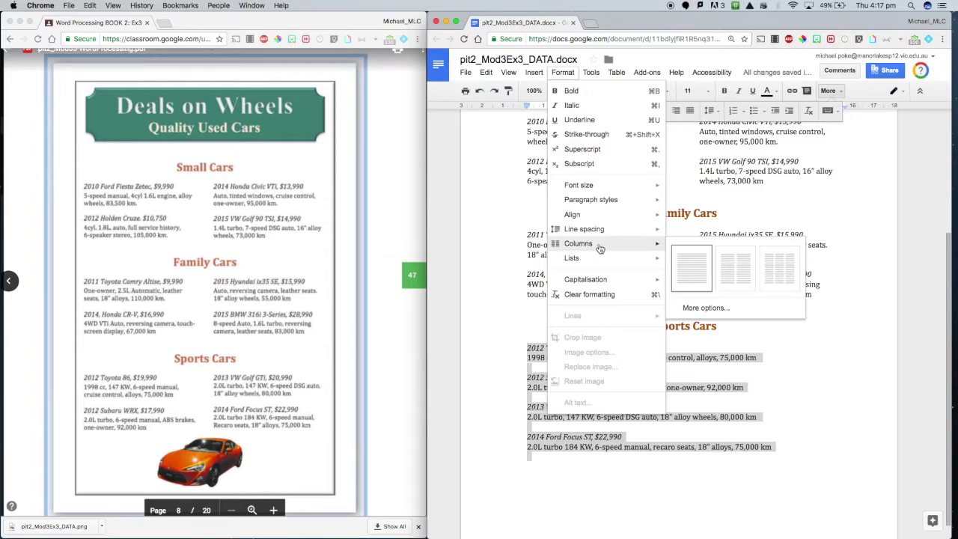
left_click(724, 274)
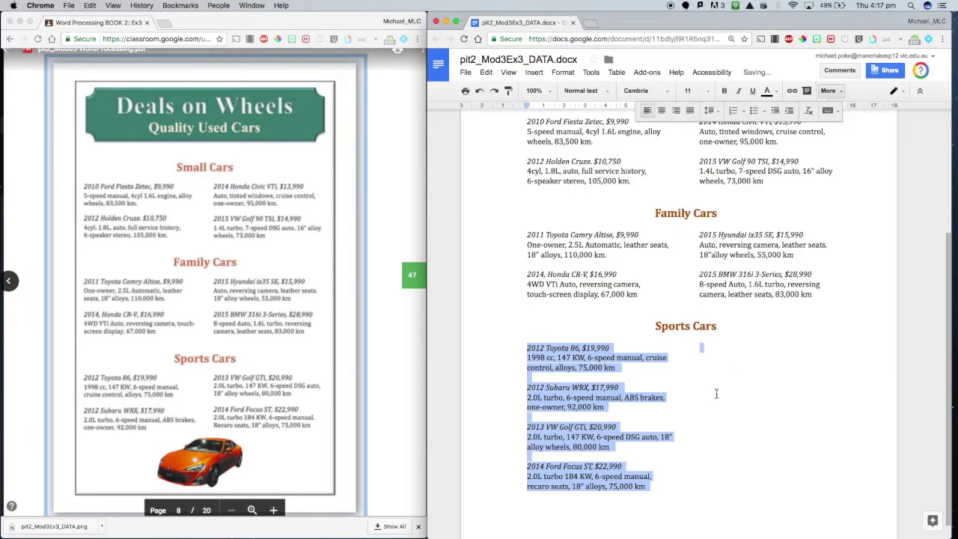
left_click(634, 431)
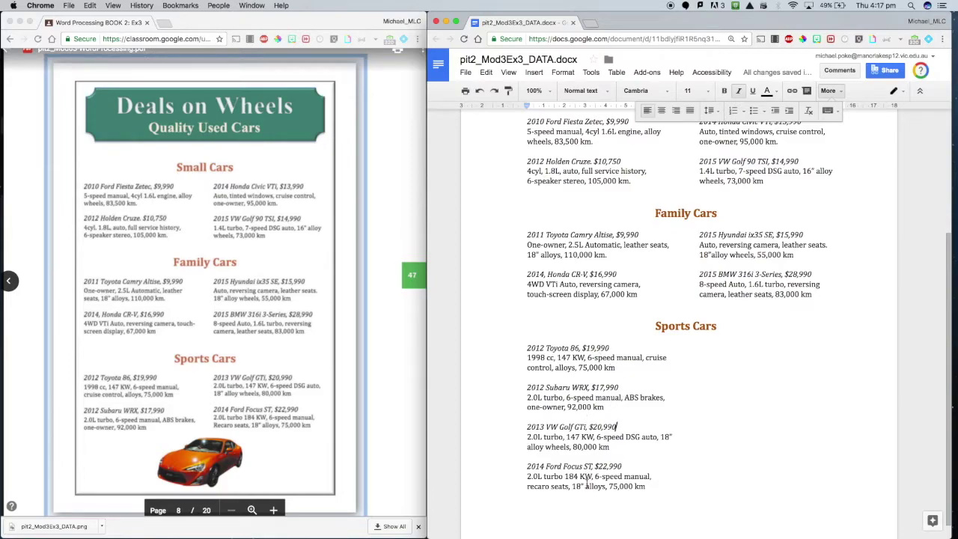
scroll(585, 486, "down", 1)
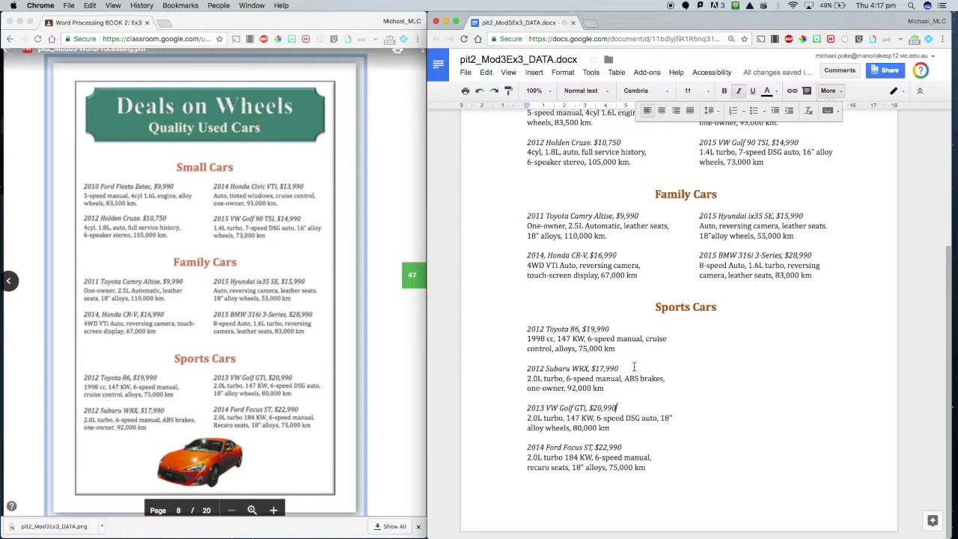
Push the '2013 VW Golf GTi' entry down to the top of the right column
left_click(732, 404)
key("Return")
key("Return")
key("Return")
key("Return")
key("Return")
key("Return")
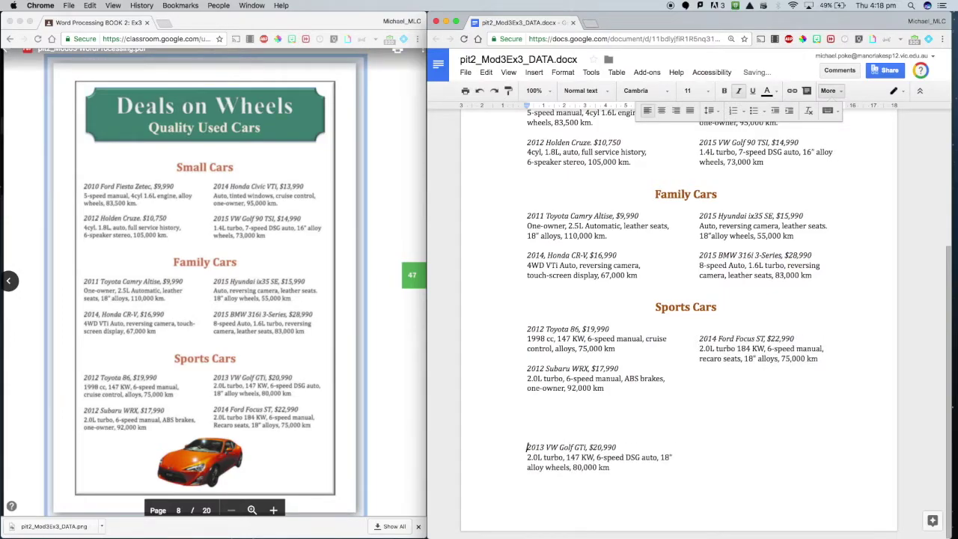
key("Return")
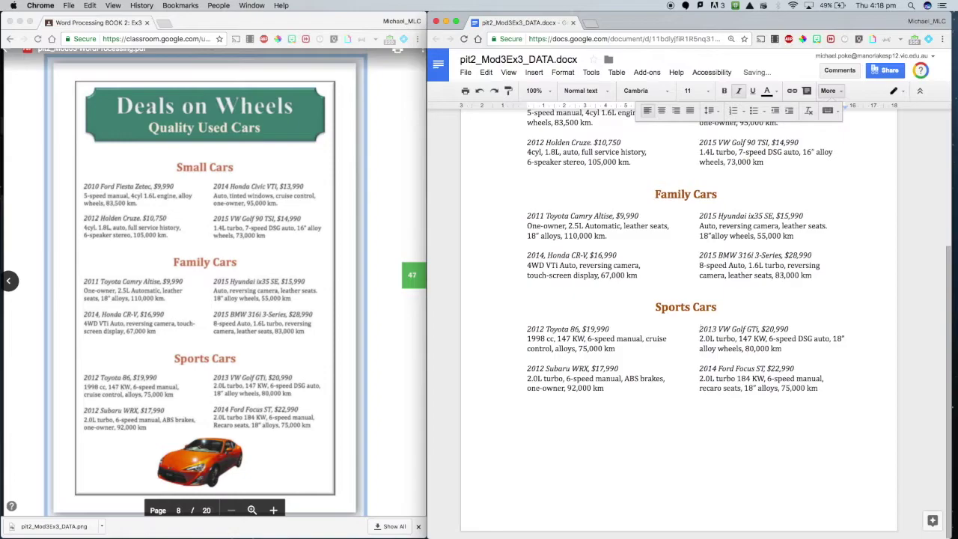
Select the empty lines below the Sports Cars listings and leave the caret there
left_click(579, 431)
left_click(757, 451, "shift")
left_click(758, 451)
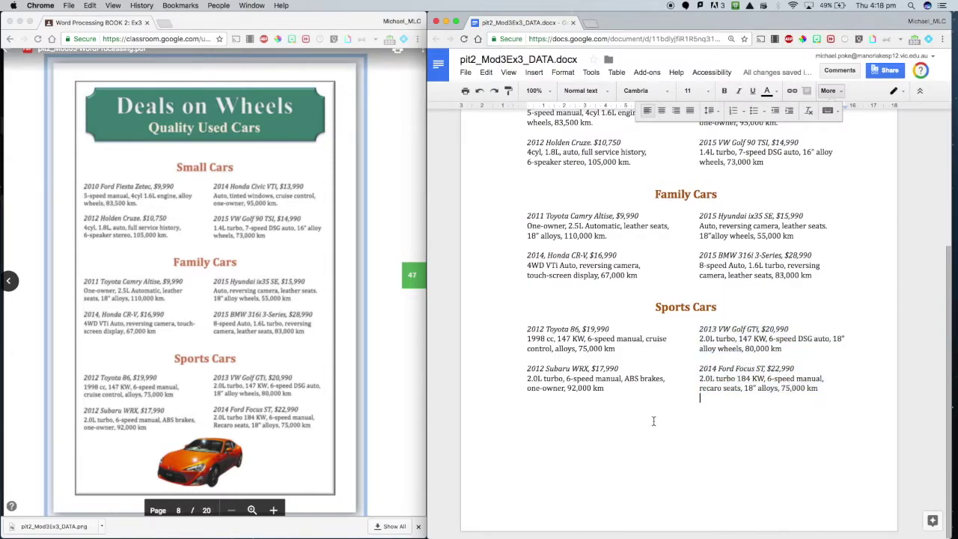
double_click(647, 417)
left_click_drag(535, 417, 566, 481)
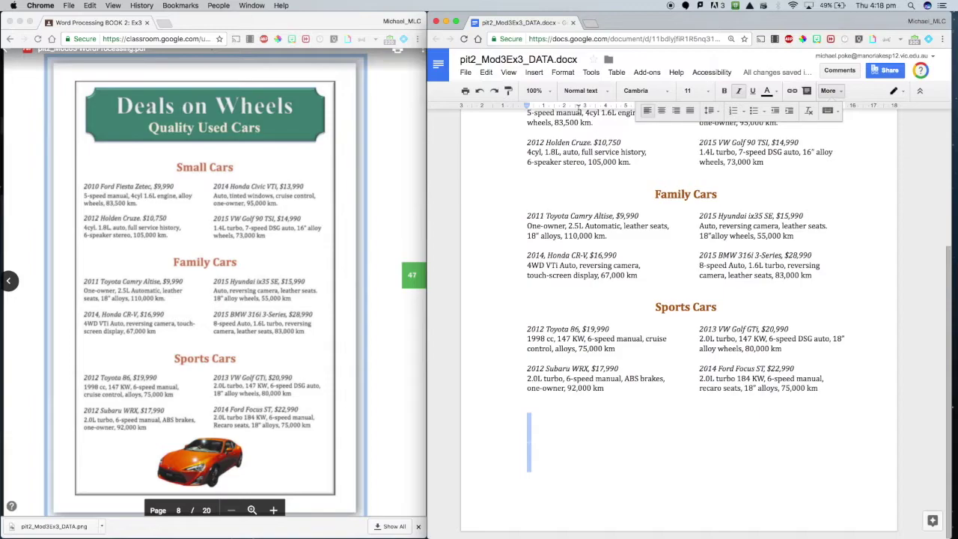
left_click(616, 71)
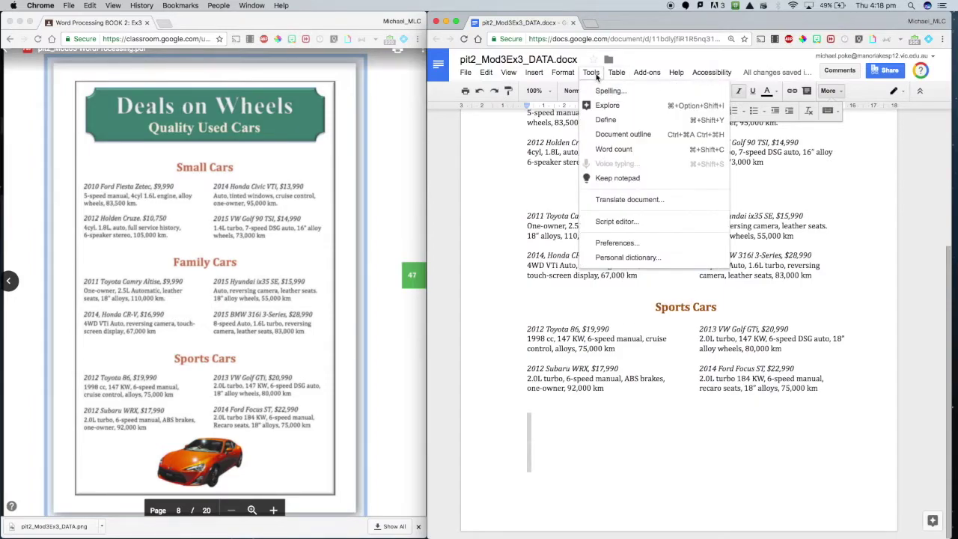
left_click(564, 75)
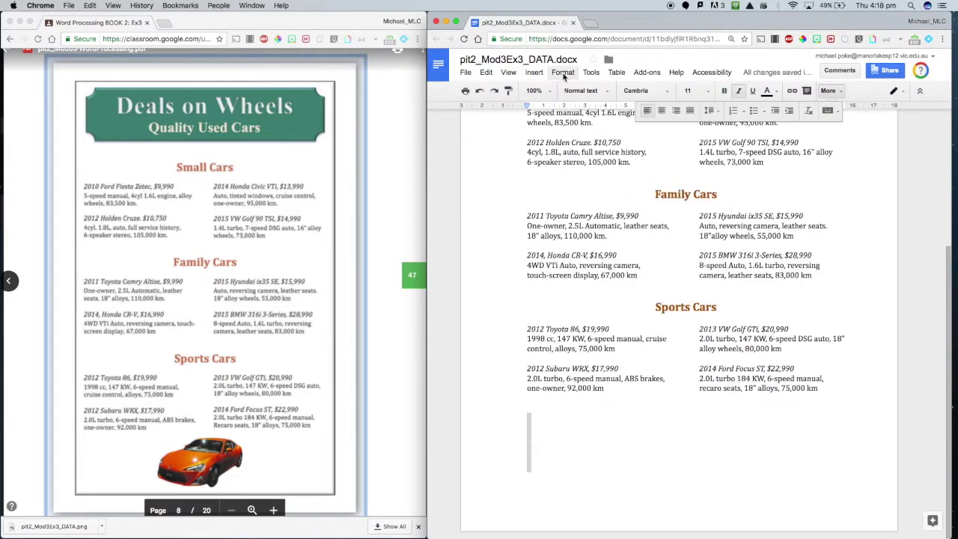
left_click(565, 75)
left_click(561, 74)
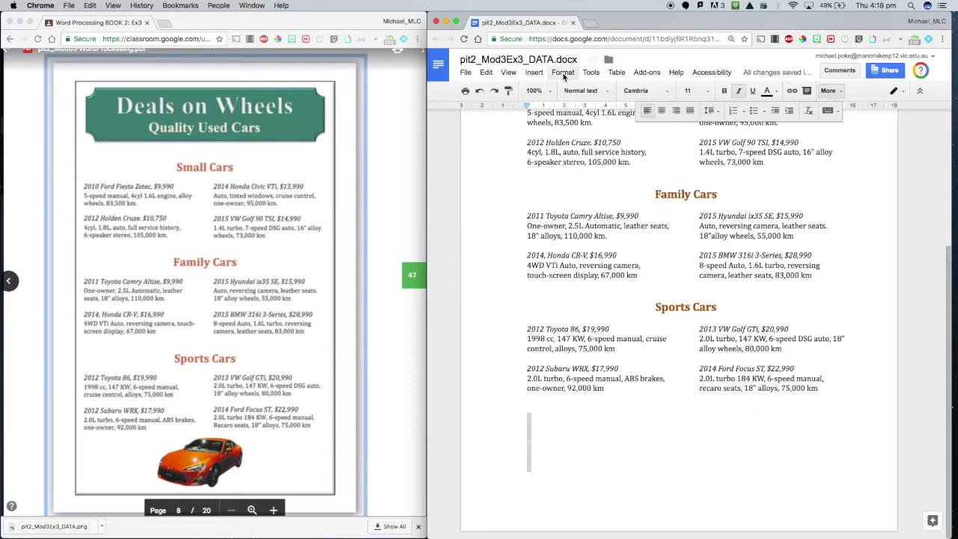
left_click(626, 435)
Insert the downloaded orange car image into the document and set it to wrap text
left_click_drag(36, 530, 641, 459)
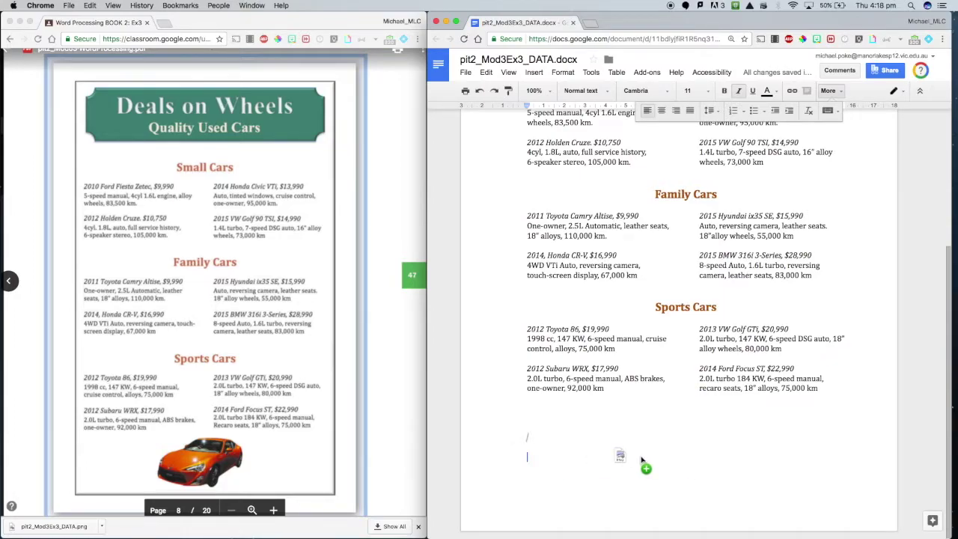
left_click_drag(640, 459, 642, 461)
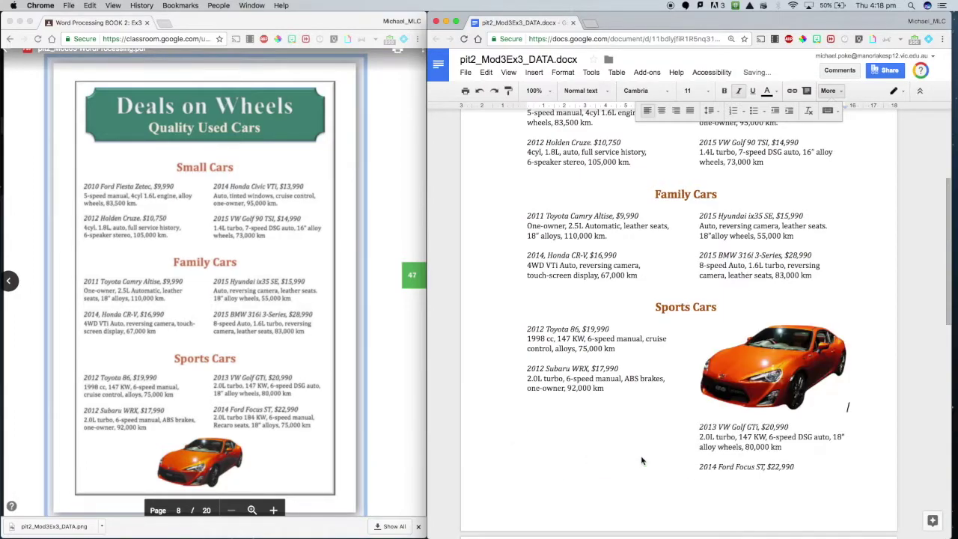
left_click(757, 378)
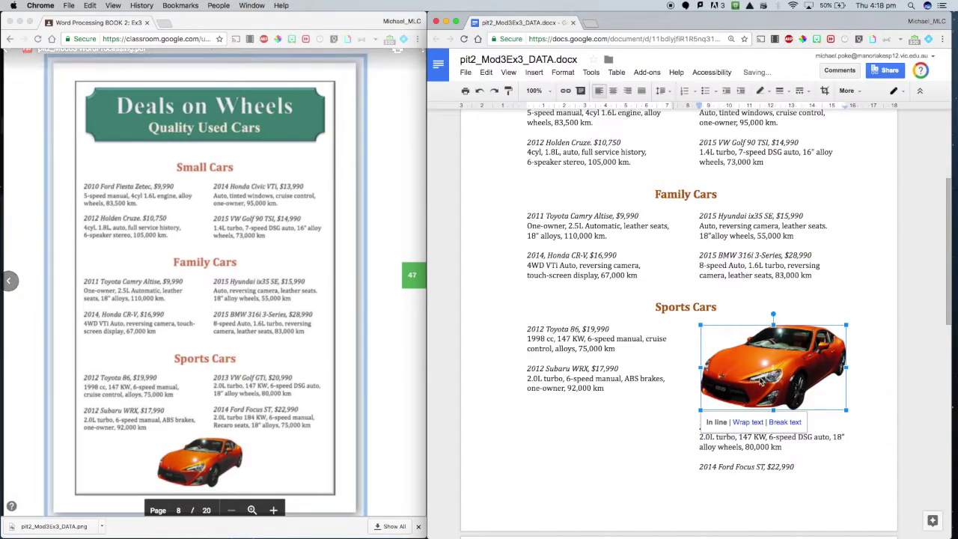
left_click(748, 422)
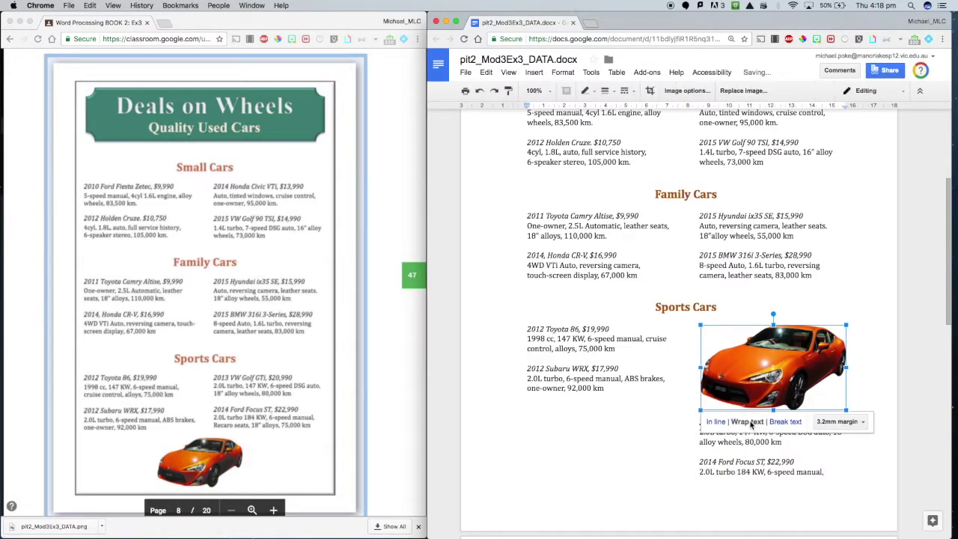
Place the car image below the Sports Cars listings, shrink it slightly and centre it
left_click_drag(767, 371, 676, 468)
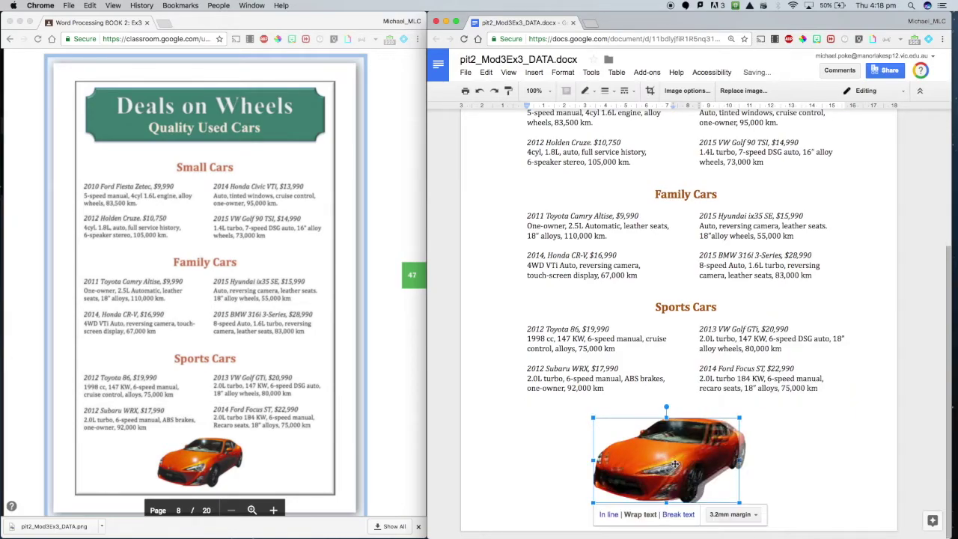
left_click(615, 515)
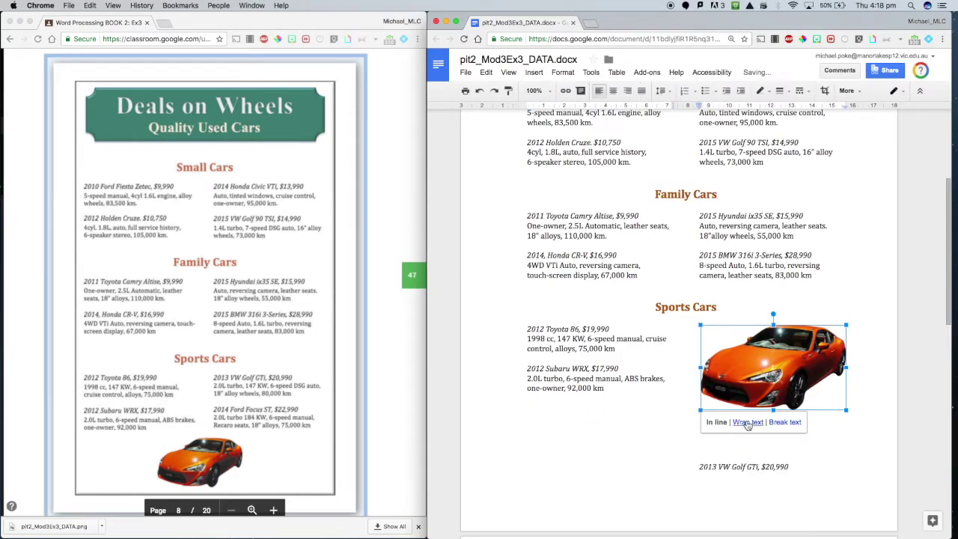
left_click(748, 425)
left_click_drag(764, 385, 665, 477)
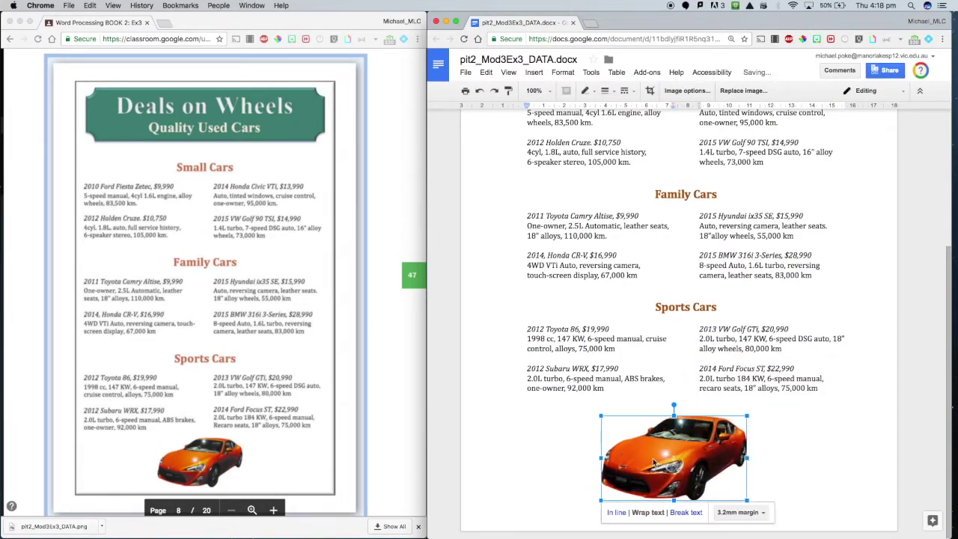
left_click_drag(598, 414, 627, 431)
left_click_drag(677, 464, 671, 458)
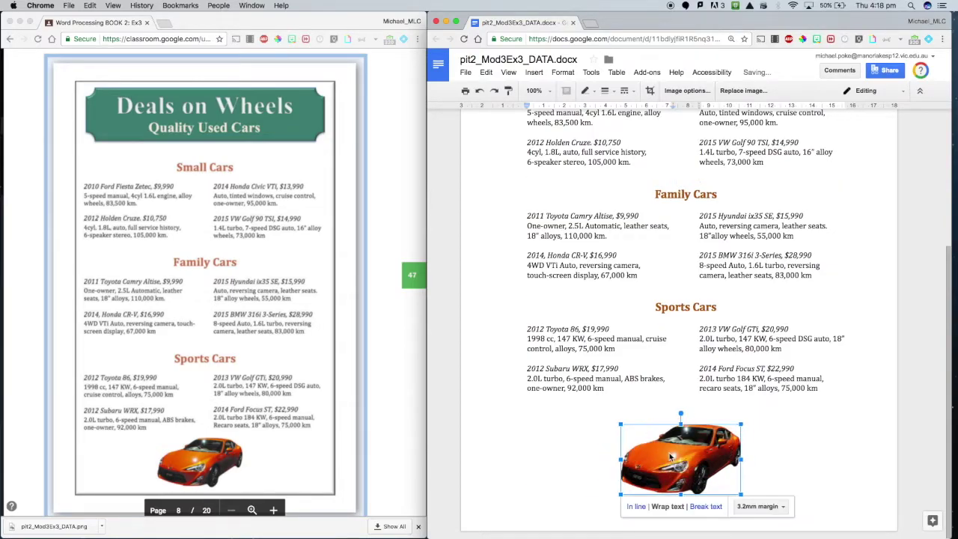
left_click(786, 454)
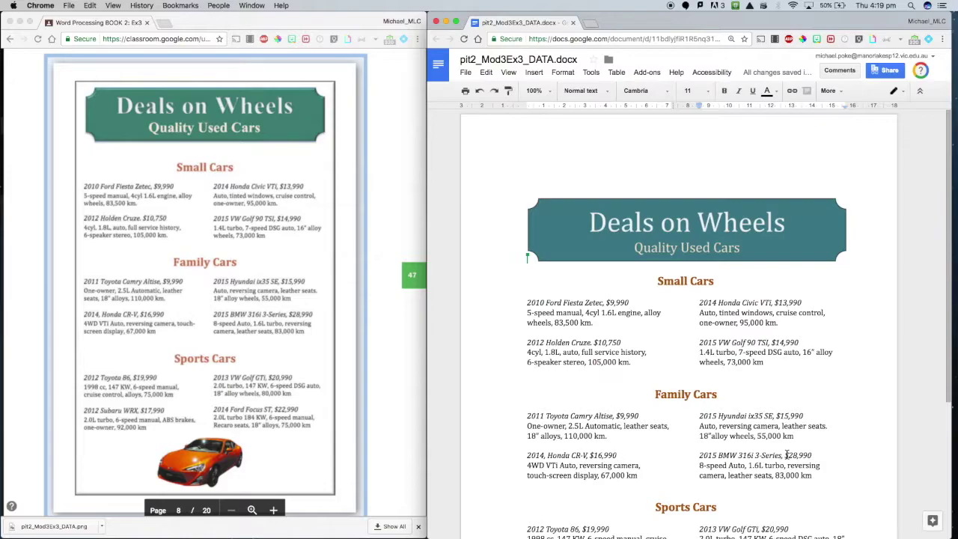
scroll(787, 454, "down", 5)
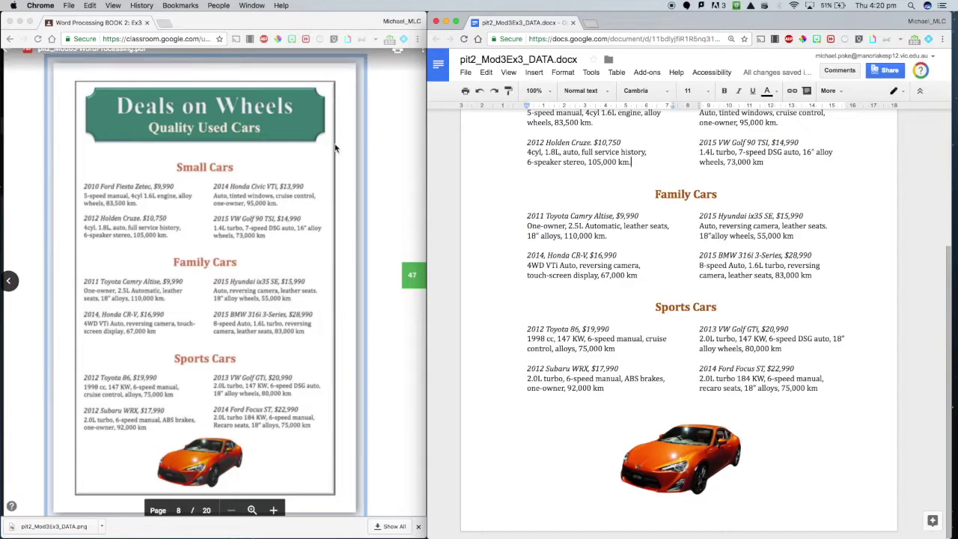
scroll(714, 274, "up", 5)
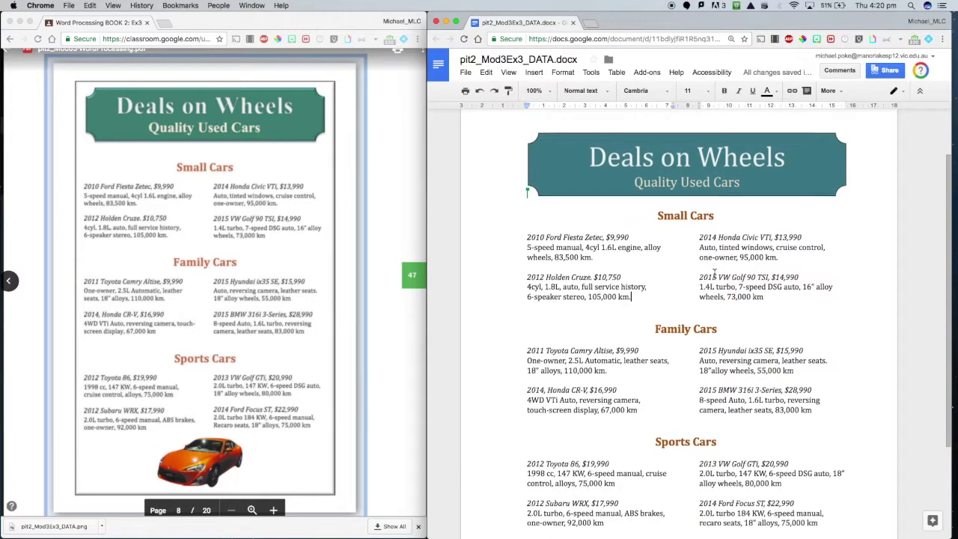
scroll(714, 274, "down", 3)
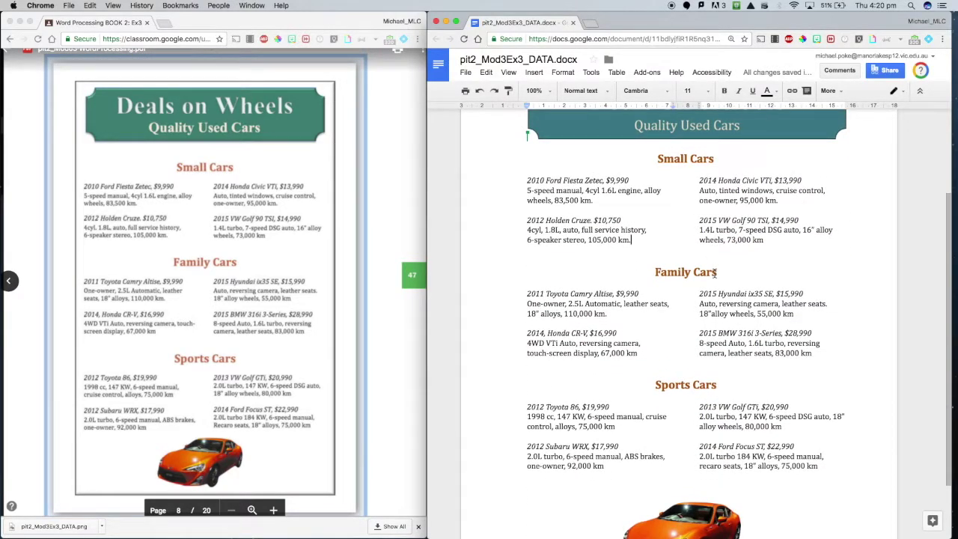